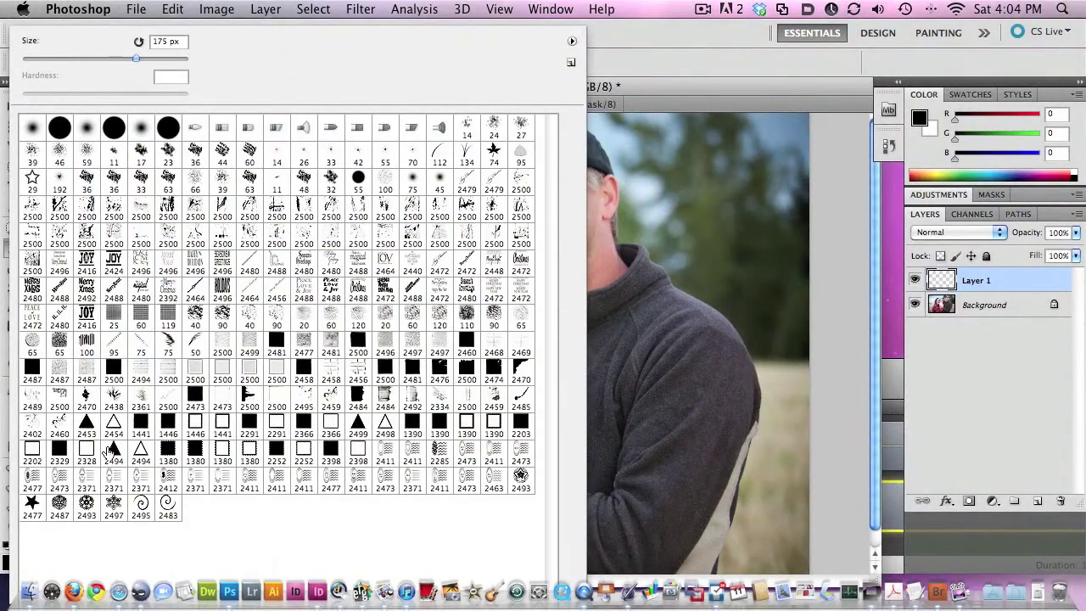
Step: Choose the Holiday-Themed-Brush-32 "Peace Love and Joy" brush and set its size to 197 px
left_click(97, 373)
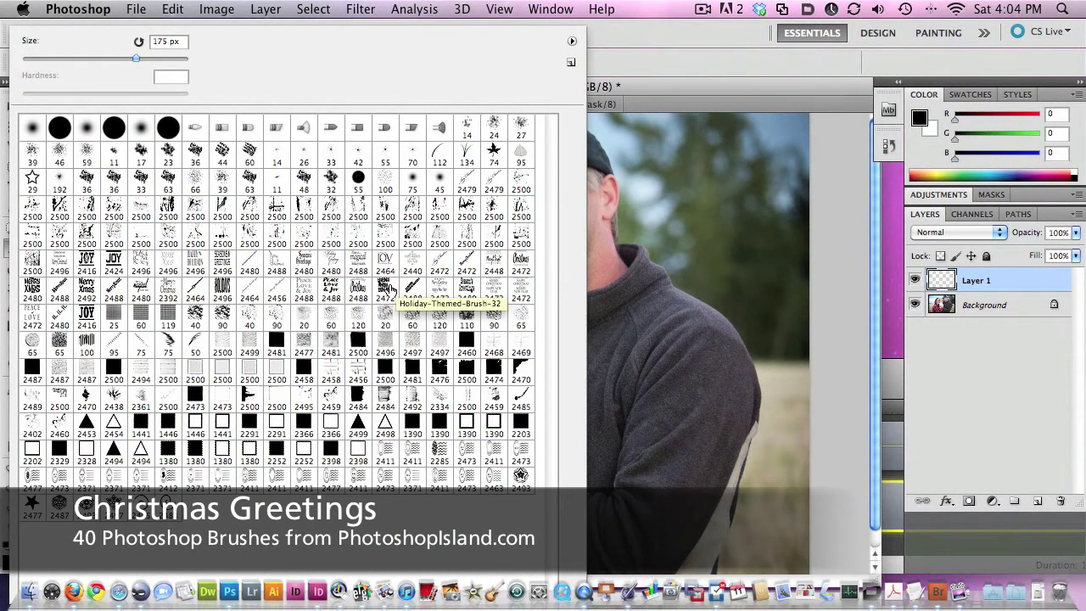
left_click(386, 288)
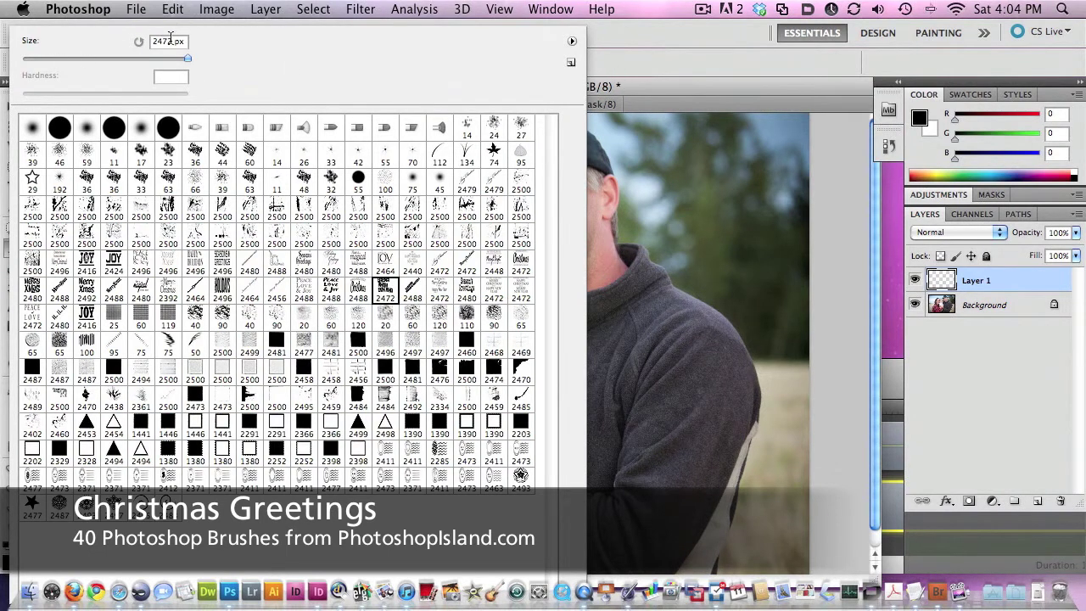
left_click_drag(185, 58, 141, 61)
left_click(630, 104)
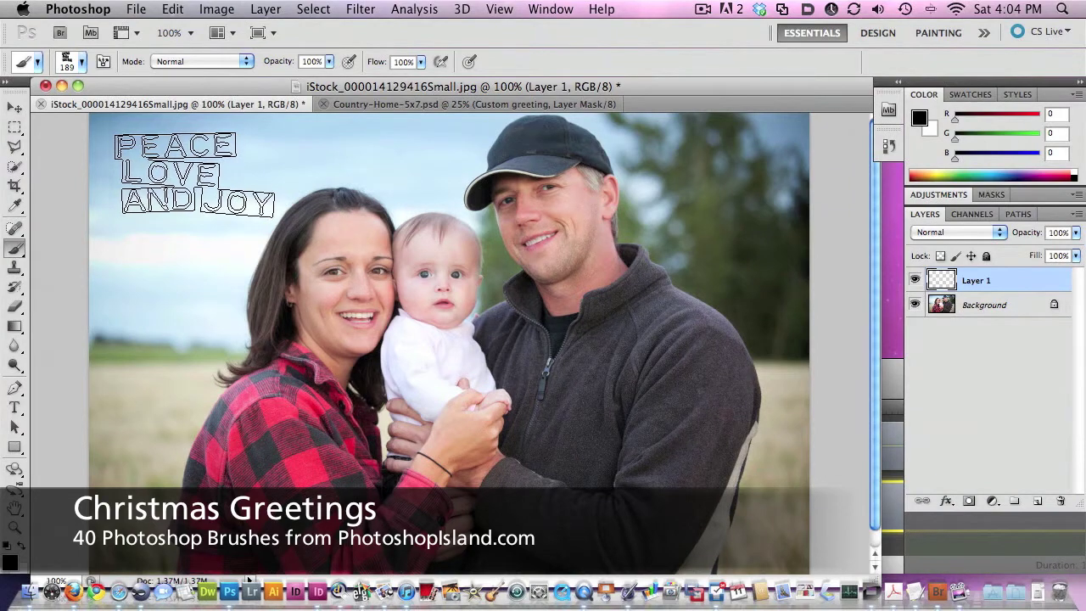
left_click(82, 66)
left_click_drag(142, 55, 144, 59)
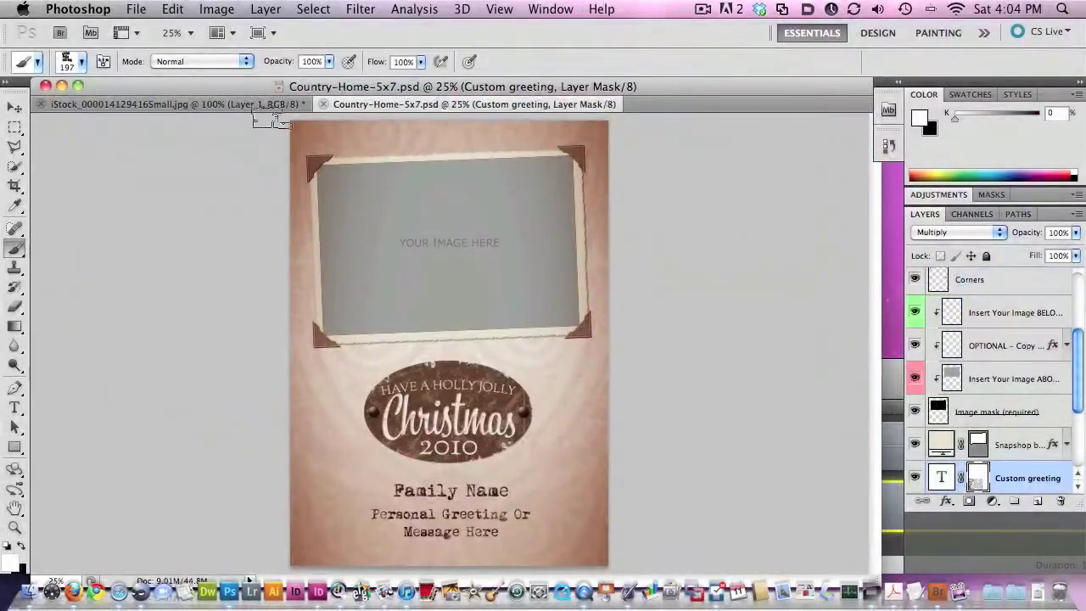
Step: Return to the family photo and sample the darker red (204, 37, 47) from the woman's plaid shirt as the foreground color
left_click(154, 105)
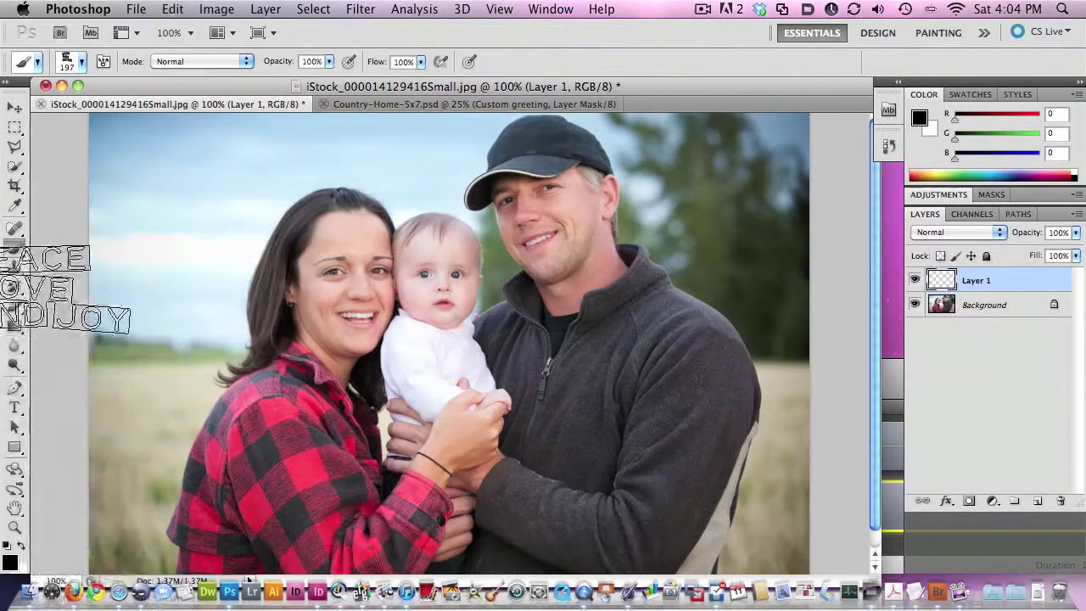
left_click(15, 206)
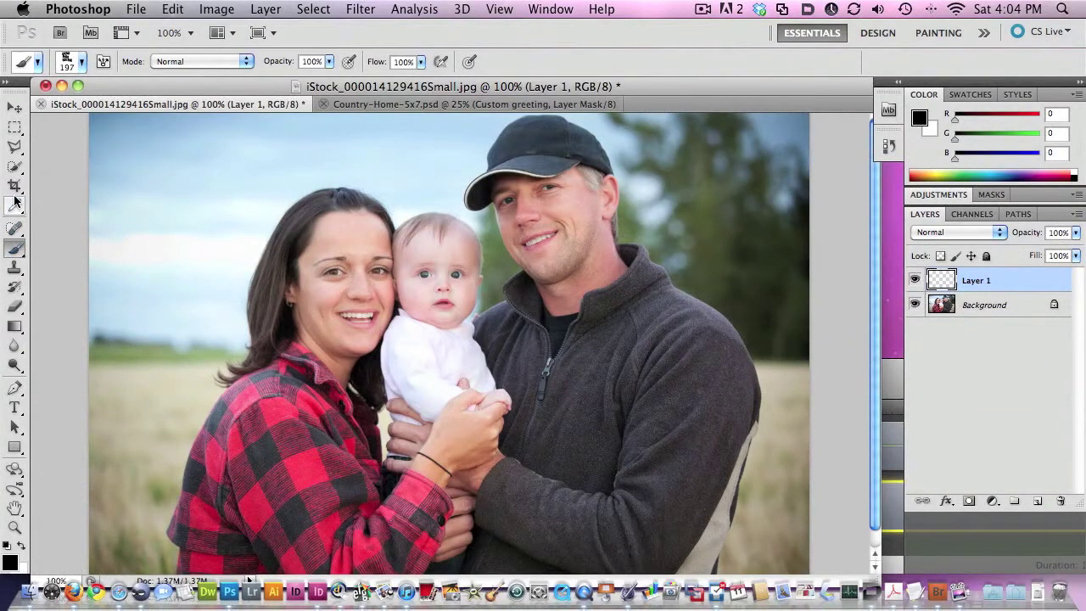
left_click(306, 479)
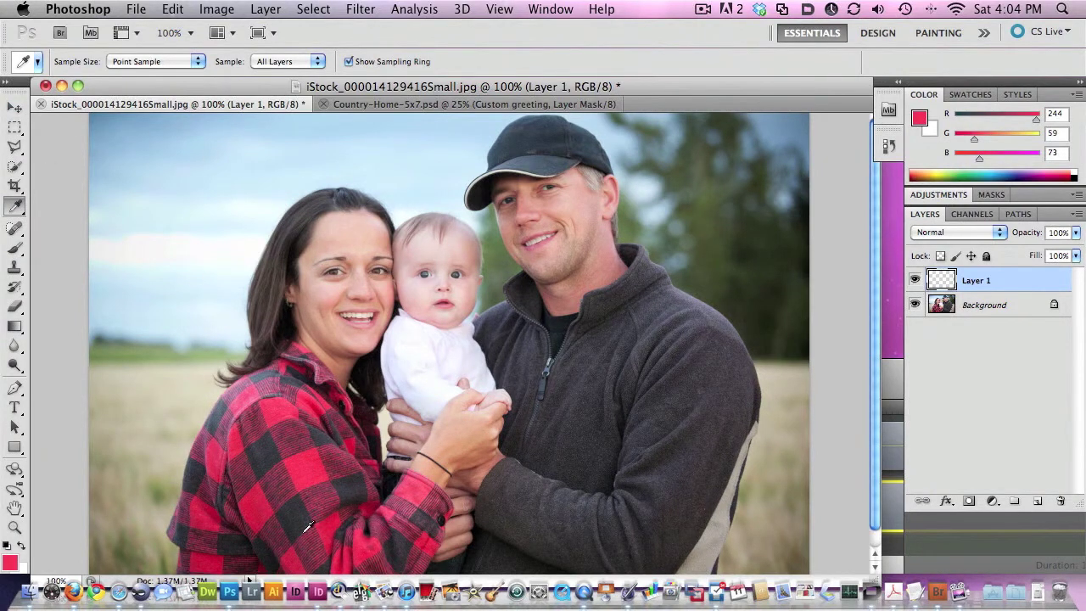
left_click(260, 518)
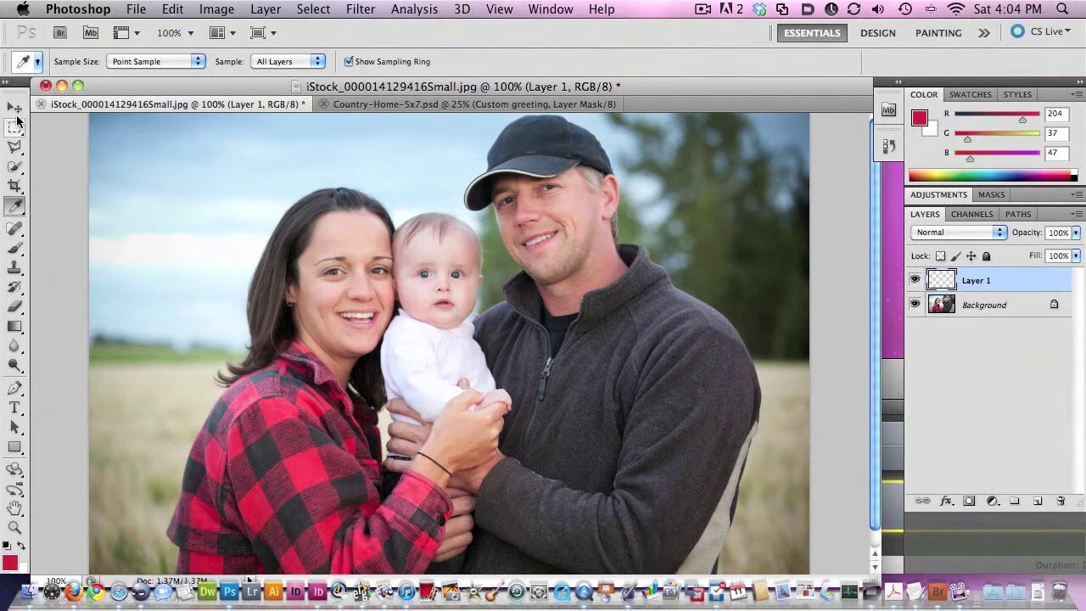
Step: Stamp the red "Peace Love and Joy" greeting once in the sky at the photo's upper left, and hide Layer 1
left_click(15, 108)
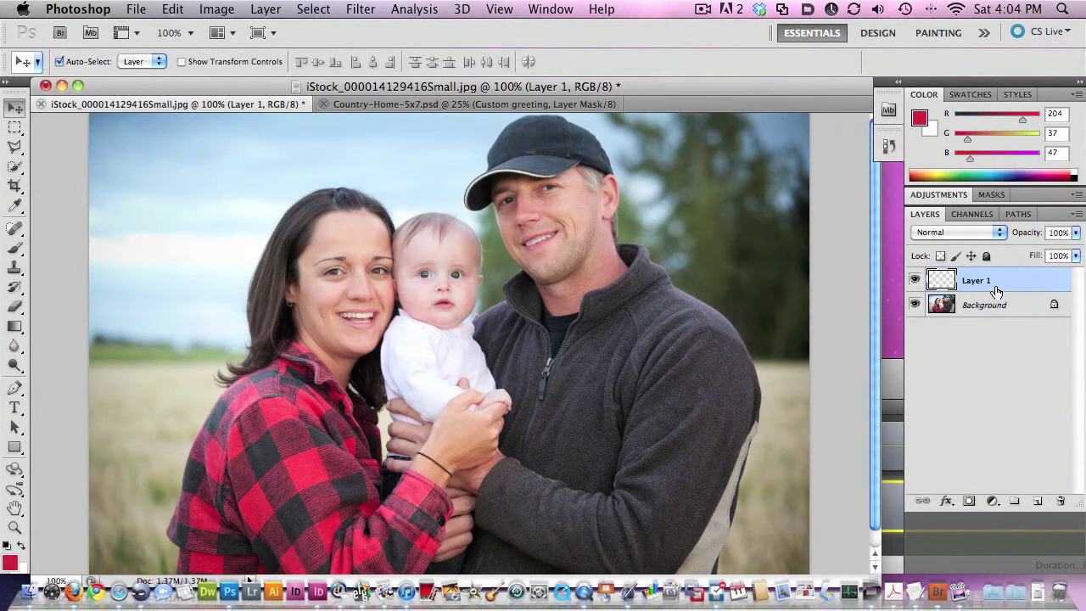
left_click(15, 246)
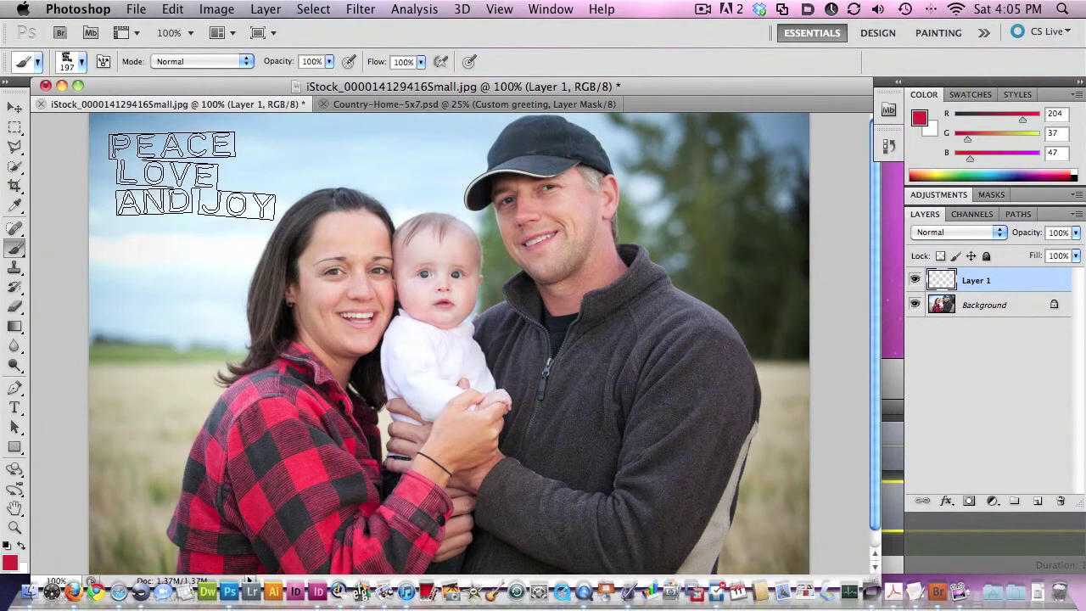
left_click(192, 176)
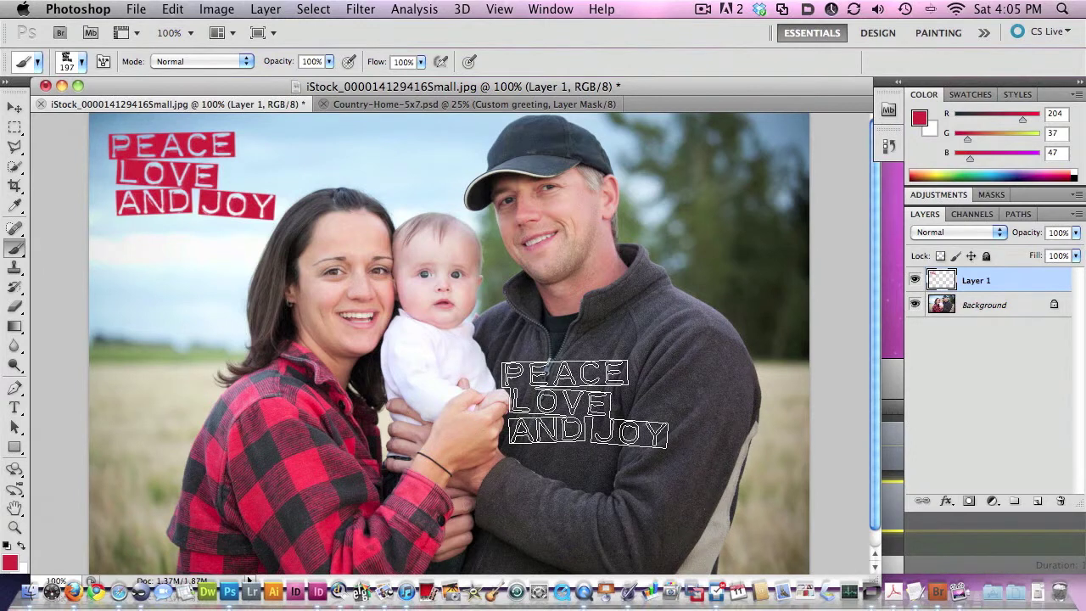
left_click(914, 280)
Step: Add a new layer and choose the 2480 px "Season's Greetings" brush, reducing its size to 226 px
left_click(1036, 501)
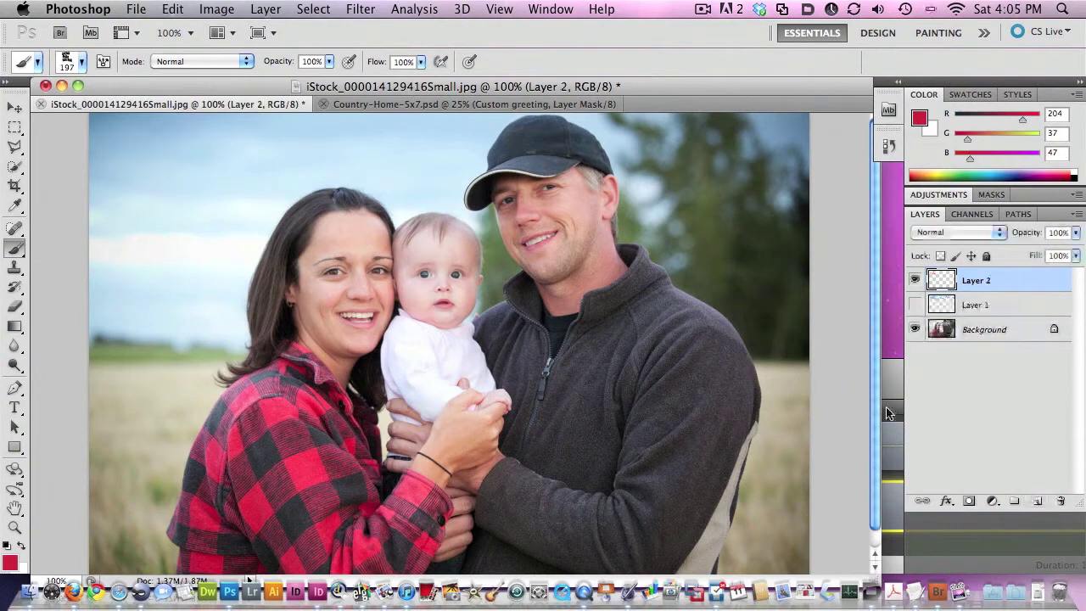
left_click(82, 65)
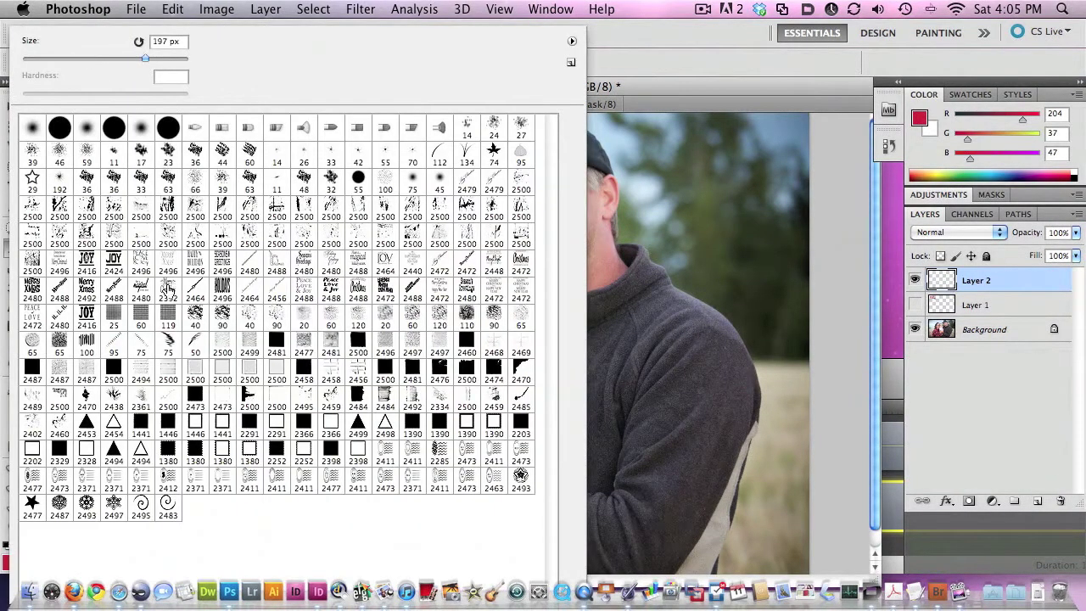
left_click(467, 288)
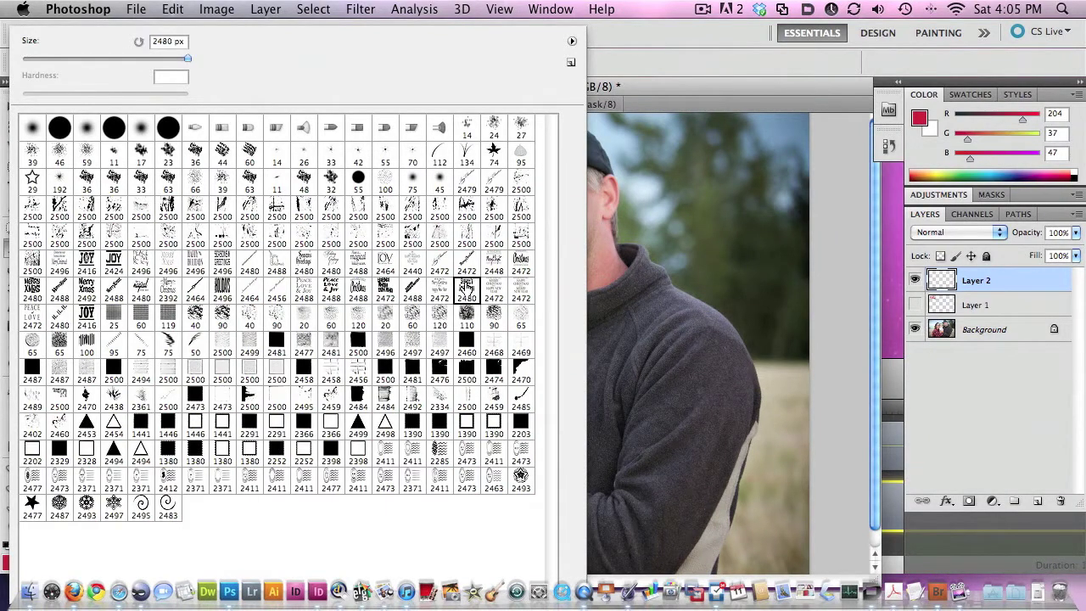
key("Return")
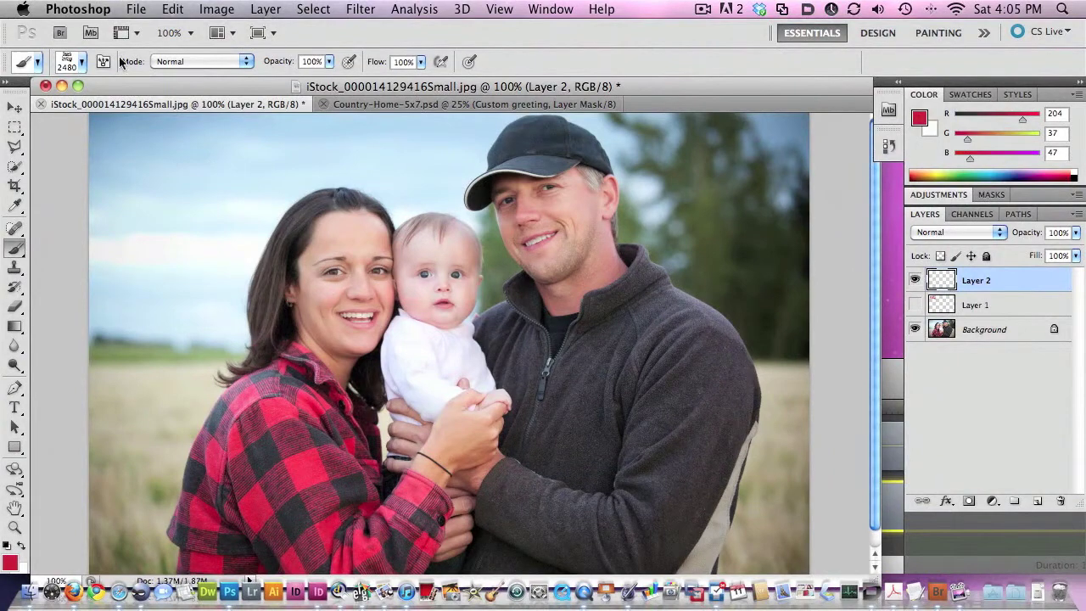
left_click(82, 63)
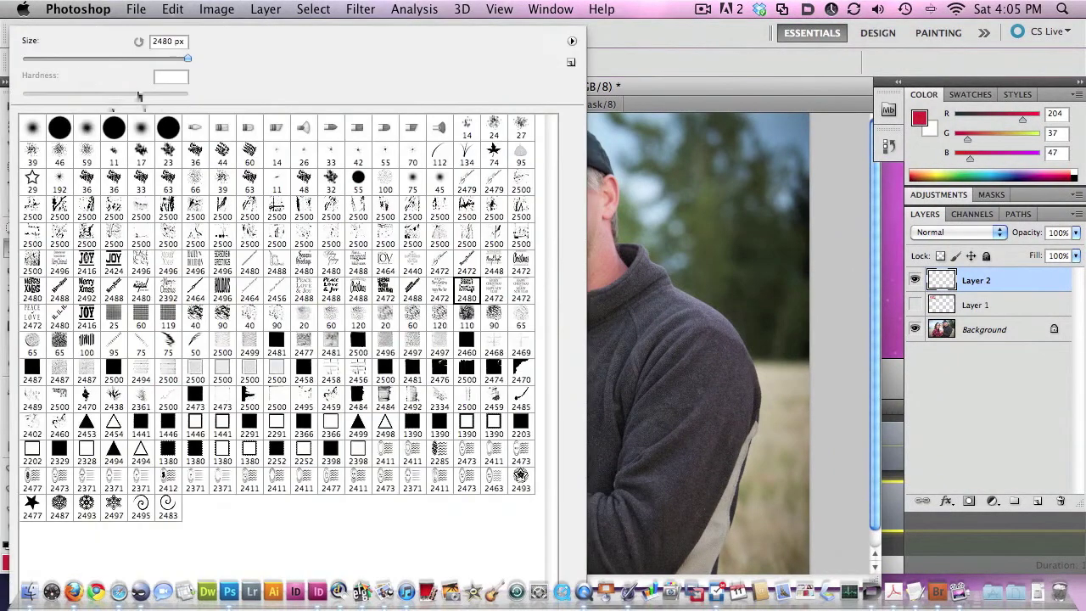
left_click_drag(123, 60, 149, 60)
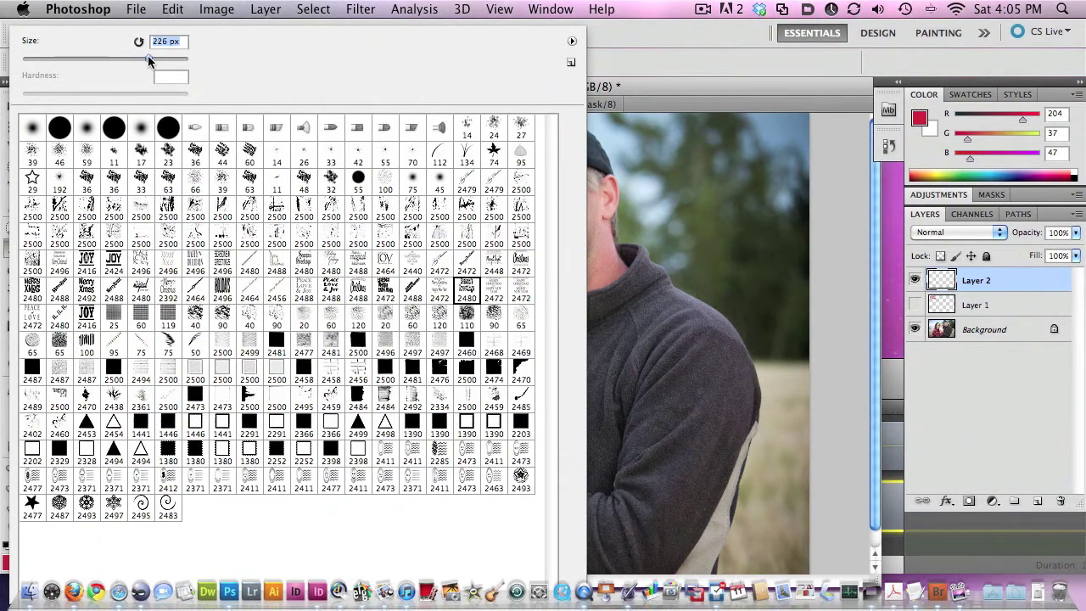
left_click(641, 102)
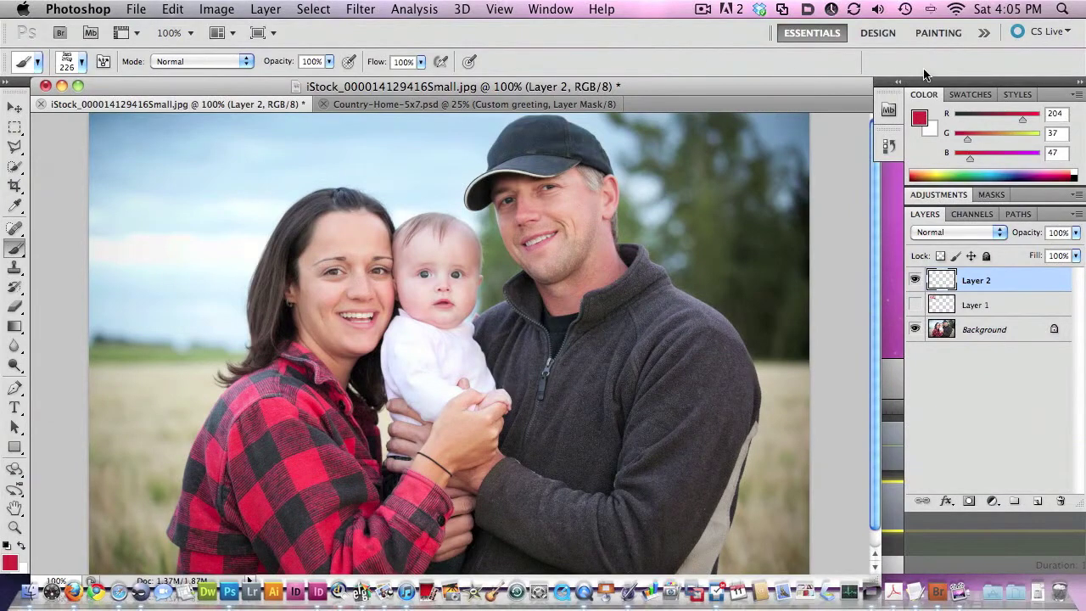
Step: Rotate the "Season's Greetings" brush tip to an angle of 90° and enlarge it to 373 px
left_click(104, 62)
mouse_move(854, 352)
left_mouse_down()
mouse_move(847, 328)
mouse_move(827, 323)
left_mouse_up()
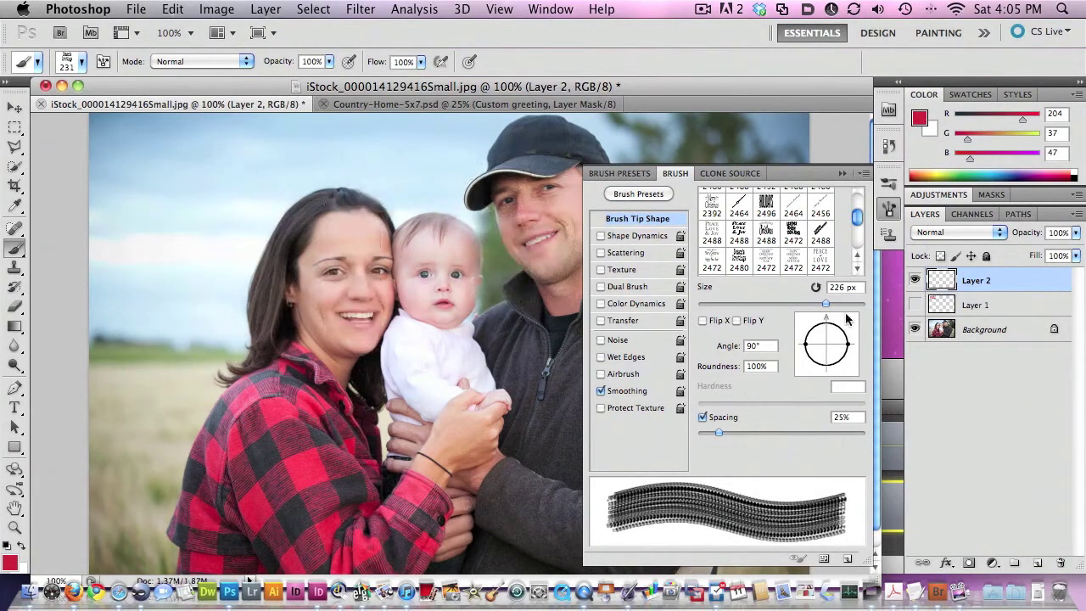
left_click_drag(826, 304, 838, 305)
left_click_drag(838, 304, 835, 305)
Step: Undo a trial stroke and stamp the vertical "Season's Greetings" once along the left side of the photo
mouse_move(475, 373)
left_mouse_down()
mouse_move(487, 441)
mouse_move(449, 509)
left_mouse_up()
key("super+z")
key("F5")
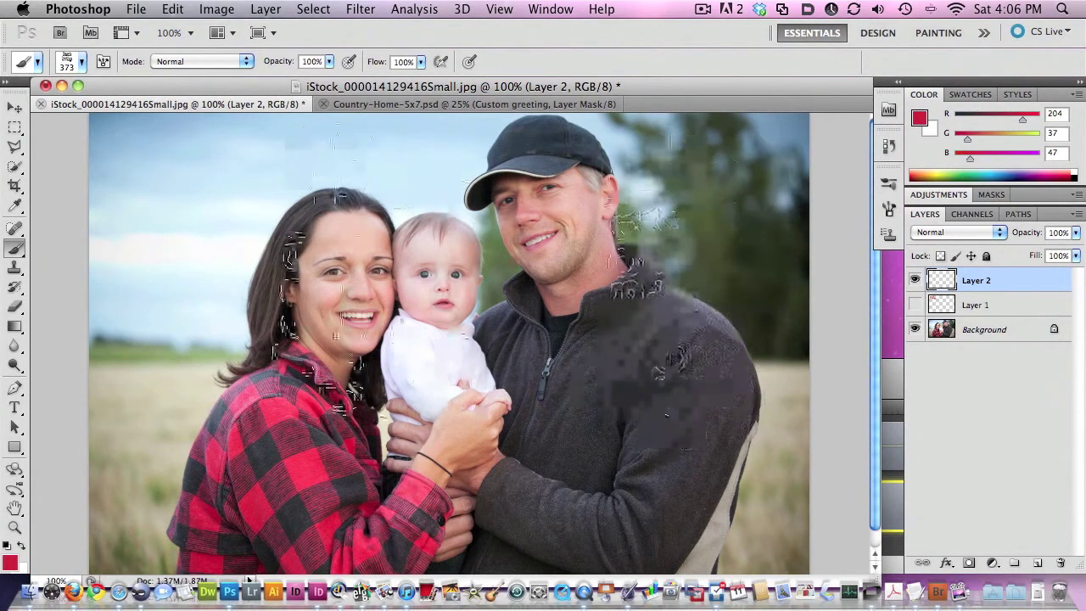
left_click(157, 280)
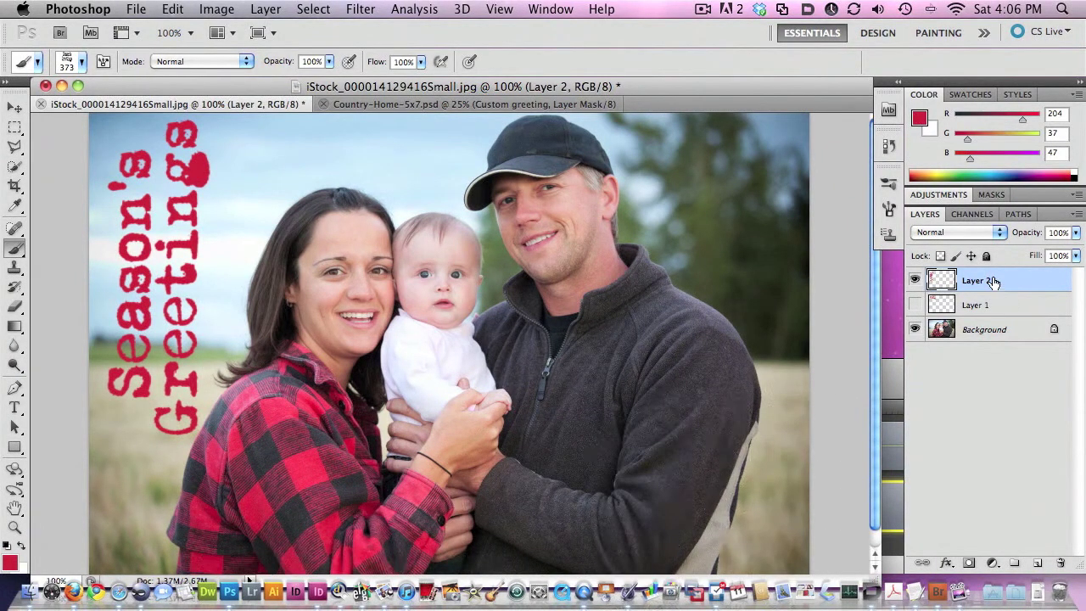
Step: Add another new layer and set the foreground color to the very dark red 2d0003
left_click(1037, 562)
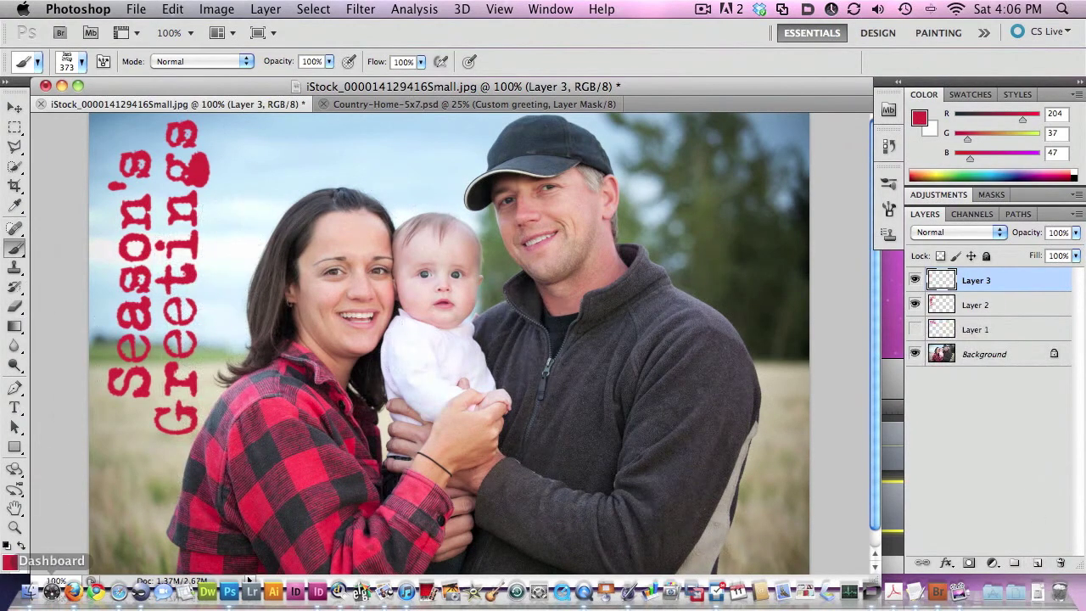
left_click(9, 561)
mouse_move(707, 419)
left_mouse_down()
mouse_move(848, 441)
mouse_move(888, 460)
left_mouse_up()
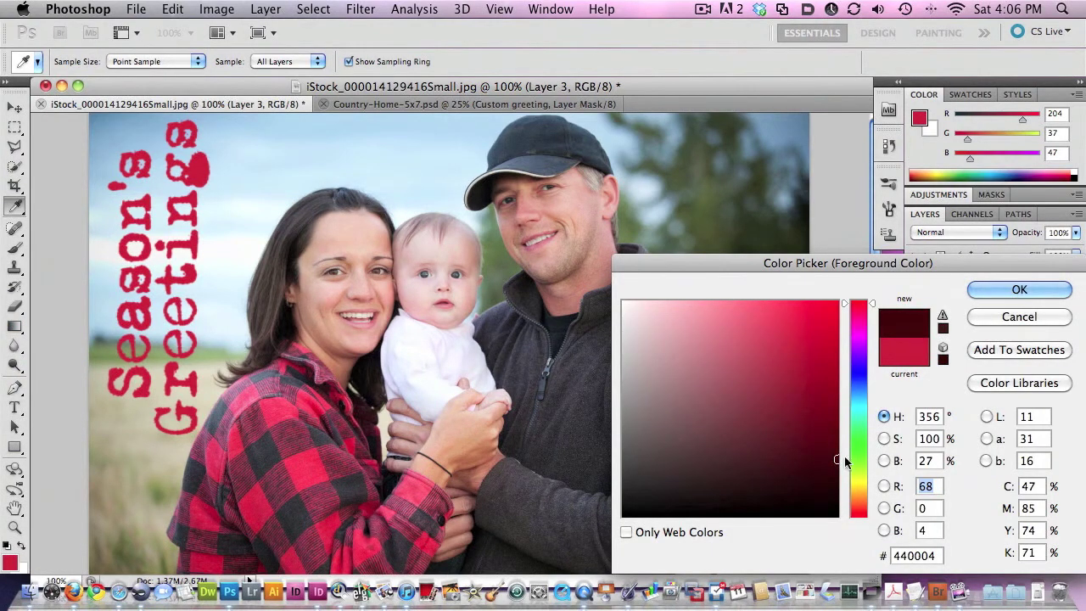
left_click_drag(836, 461, 836, 480)
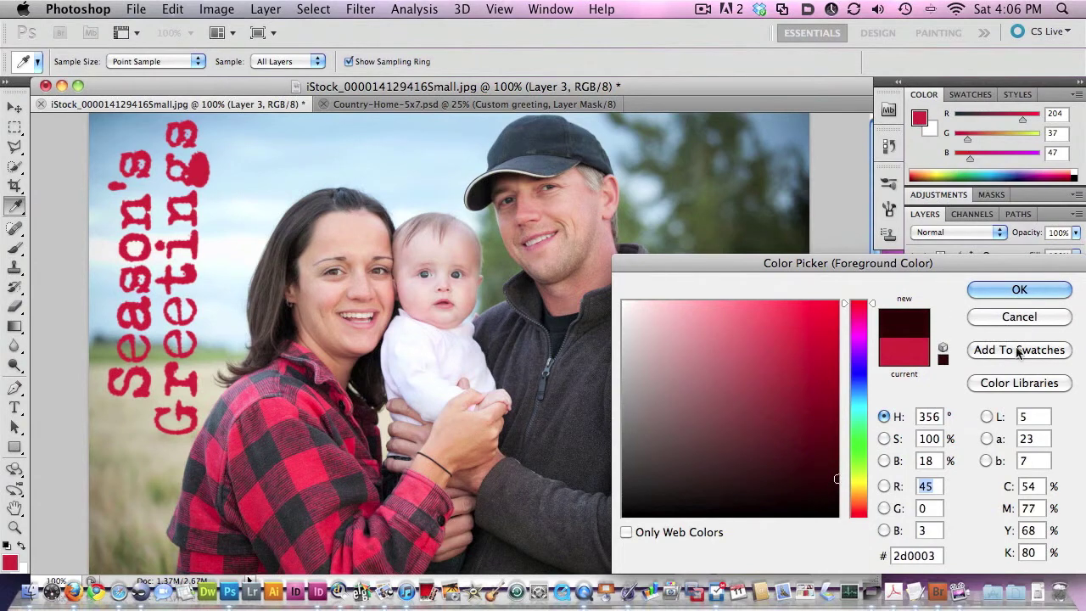
left_click(1018, 289)
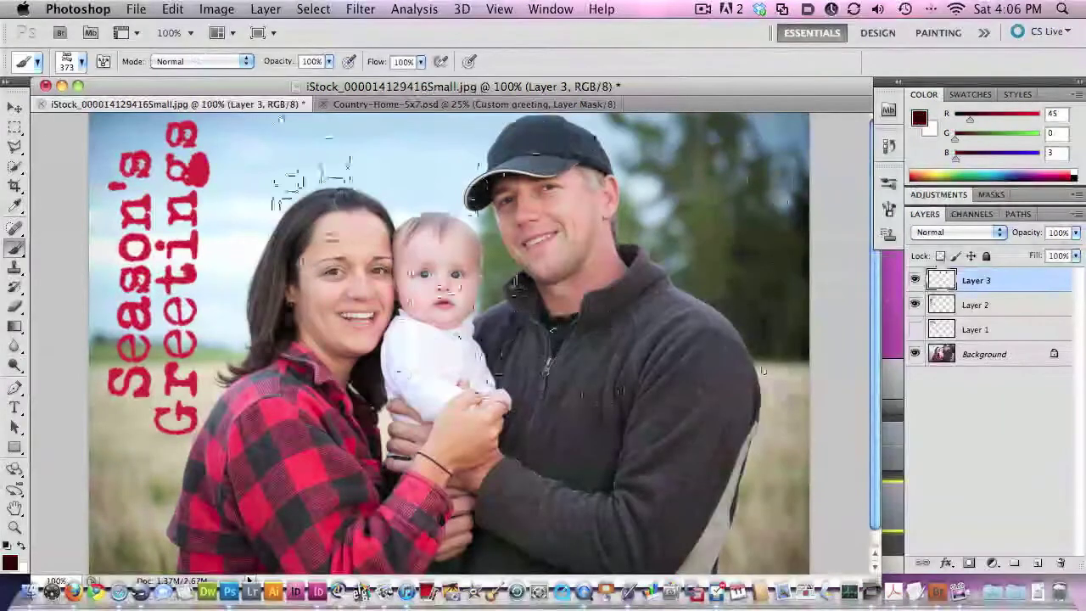
Step: Set up the Gradient tool with the preset that fades from the foreground color to transparent
left_click(36, 62)
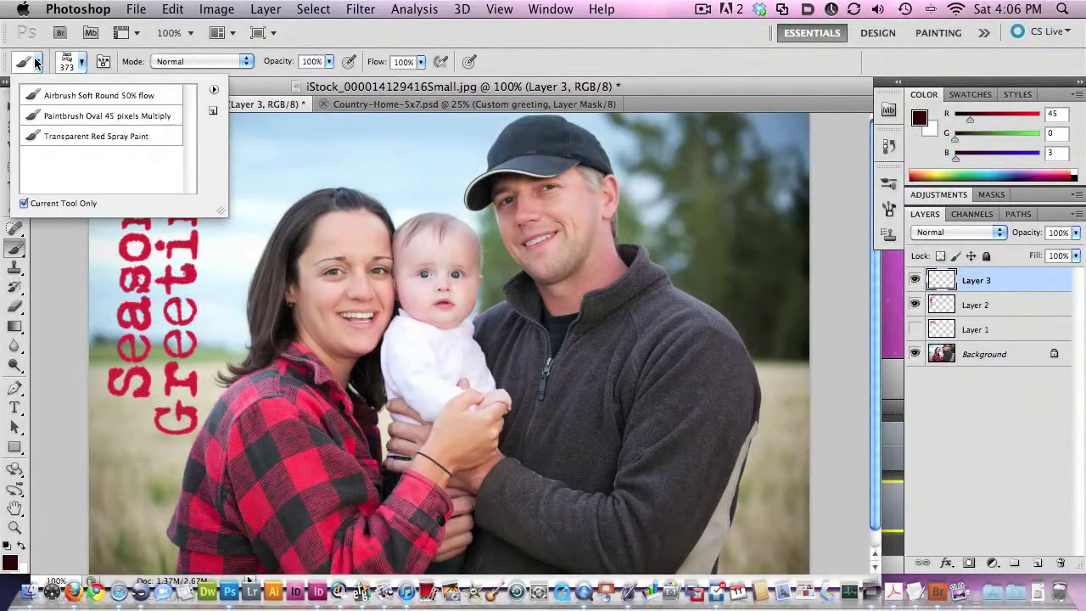
left_click(36, 62)
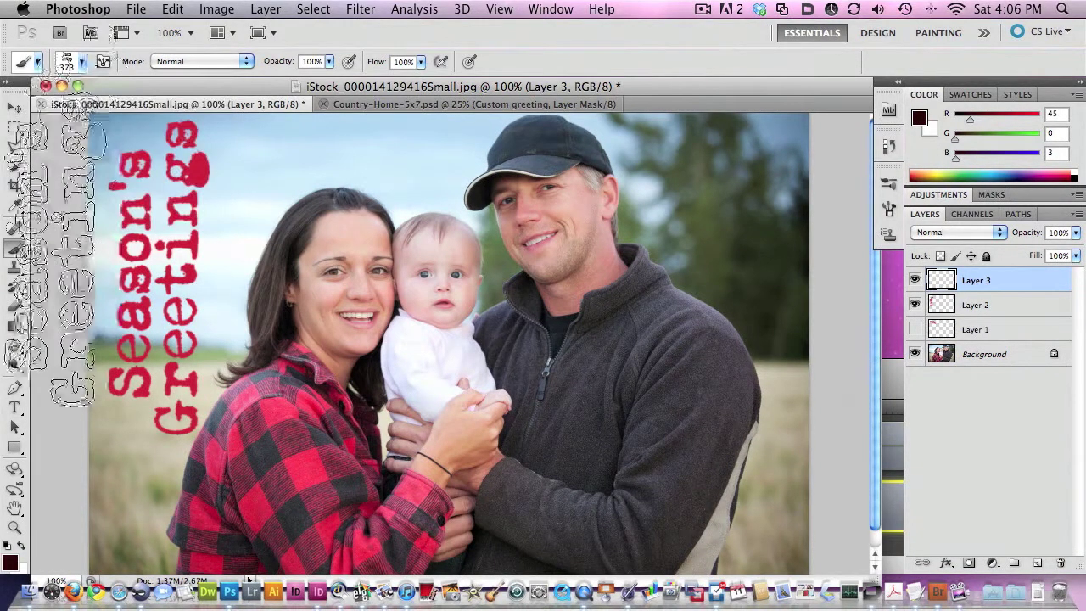
left_click(15, 326)
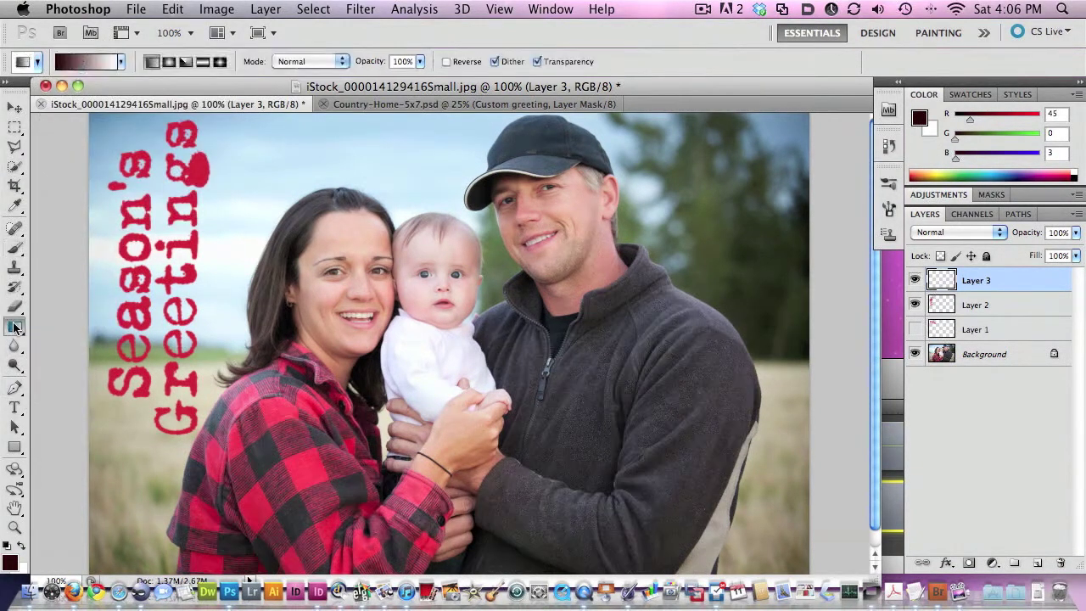
left_click(119, 62)
left_click(56, 95)
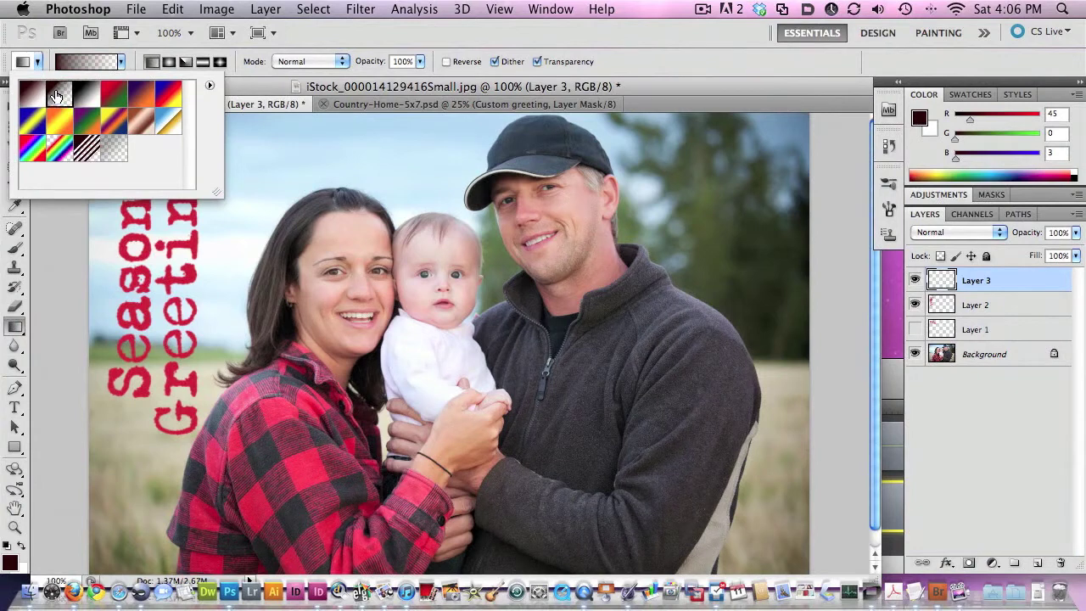
left_click(79, 251)
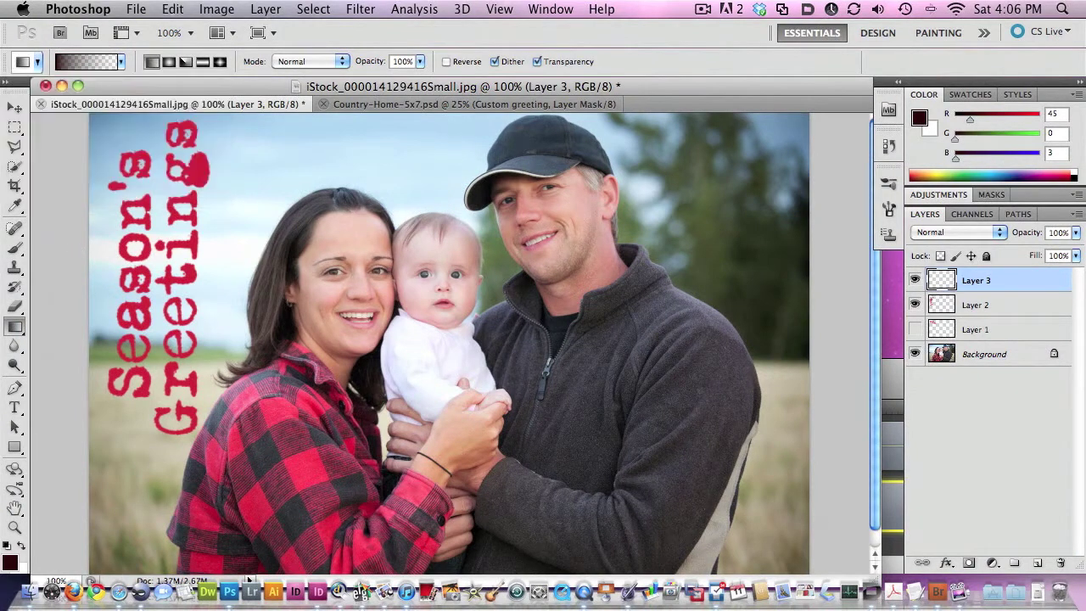
Step: Place Layer 3 beneath Layer 2 and draw three overlapping horizontal gradients inward from the photo's left edge, each longer than the last
left_click_drag(980, 280, 986, 318)
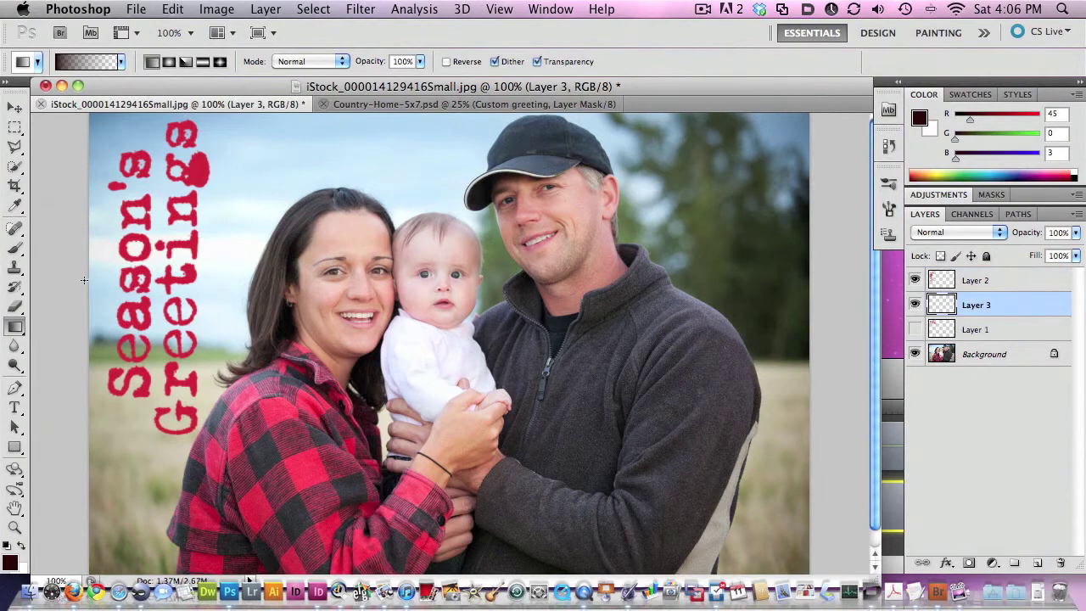
left_click_drag(85, 279, 258, 276)
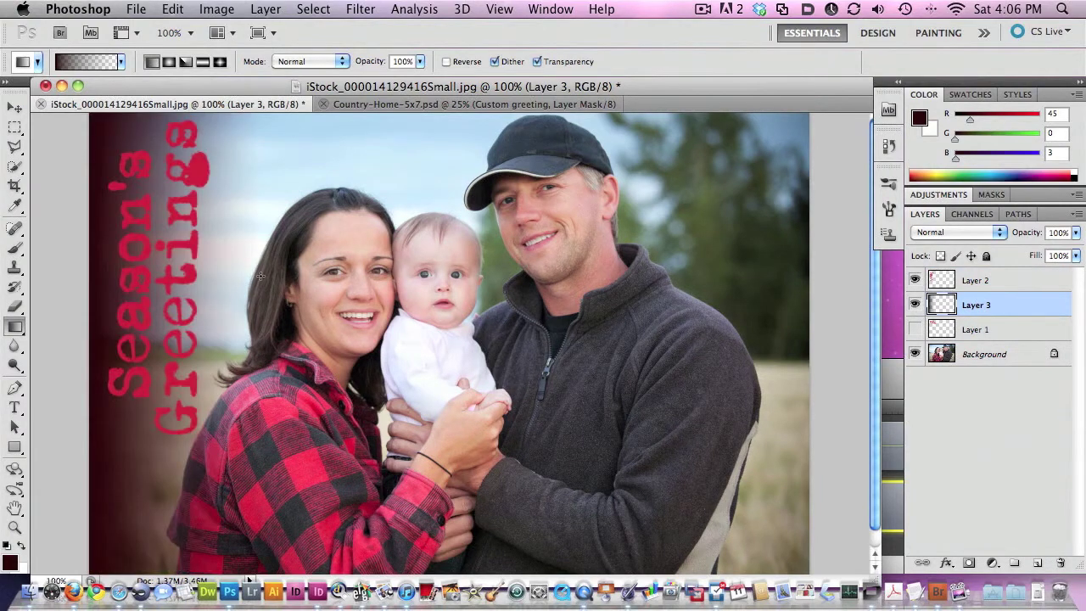
left_click_drag(90, 279, 295, 286)
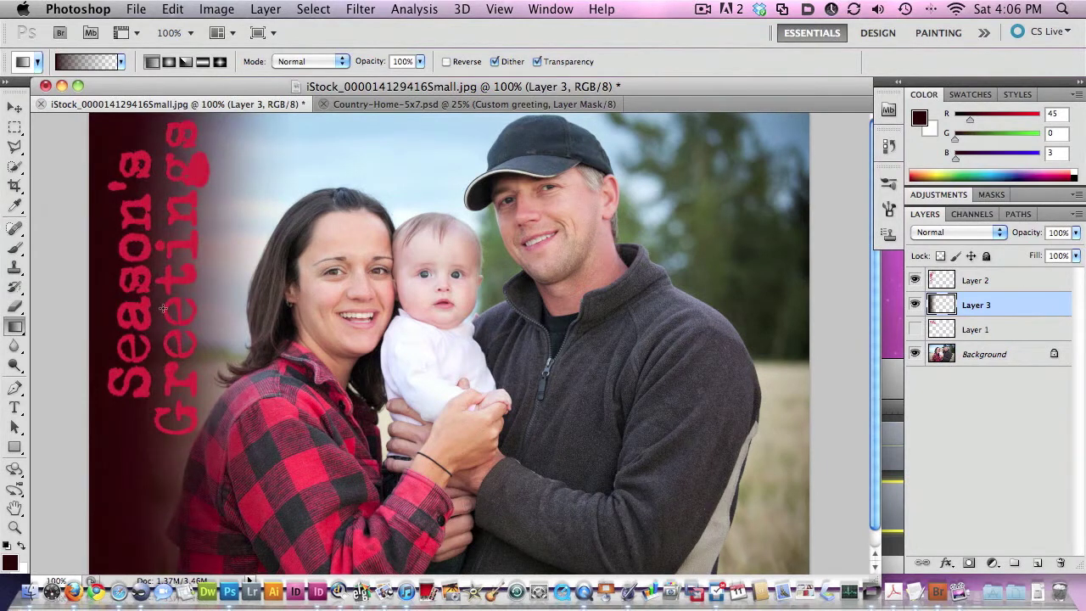
left_click_drag(90, 298, 320, 298)
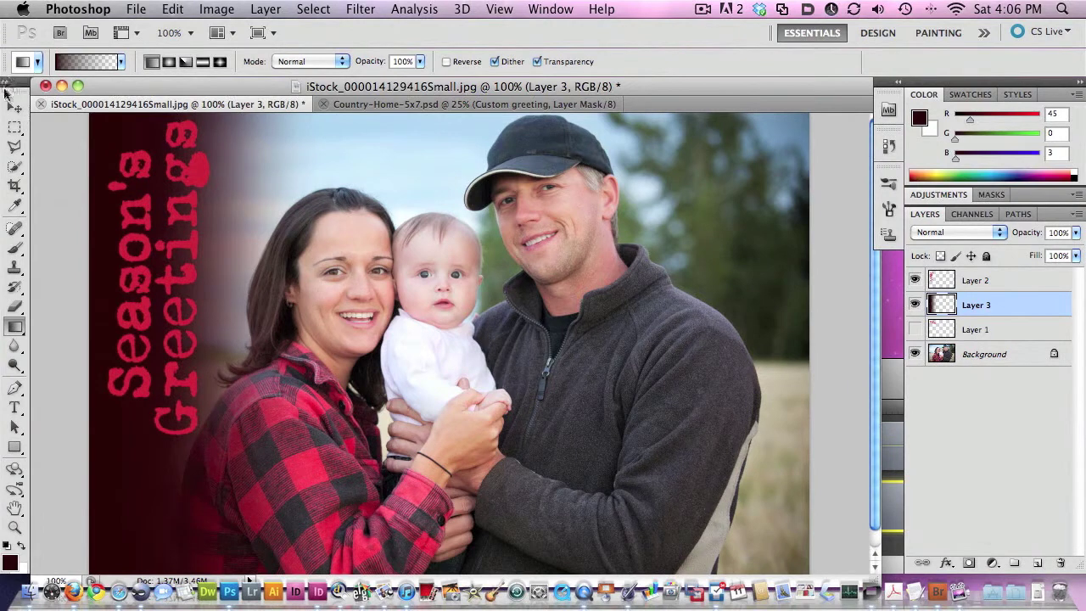
Step: Move the vertical "Season's Greetings" text slightly right and down over the dark gradient
left_click(14, 108)
left_click_drag(197, 180, 221, 172)
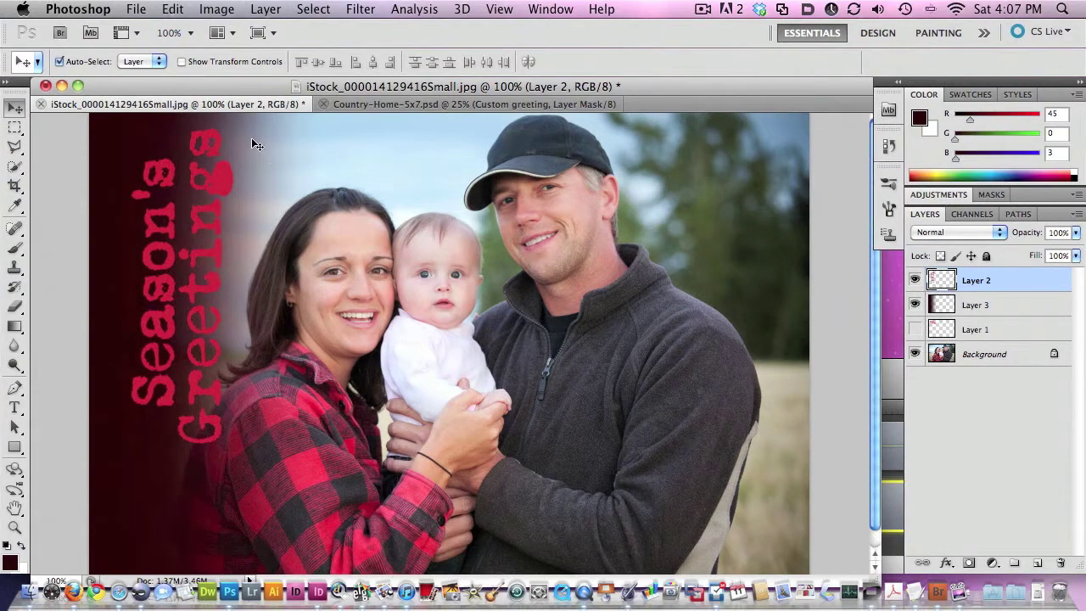
Step: Rotate the vertical "Season's Greetings" text about 21.6° clockwise with Free Transform
key("ctrl+t")
left_click_drag(251, 138, 240, 250)
left_click_drag(256, 206, 281, 187)
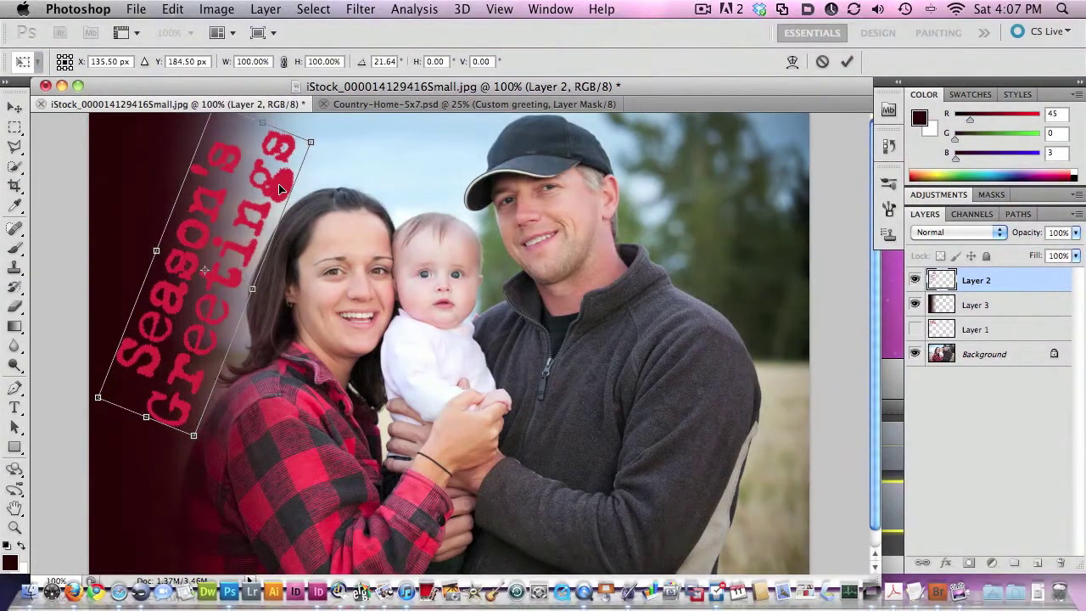
key("Return")
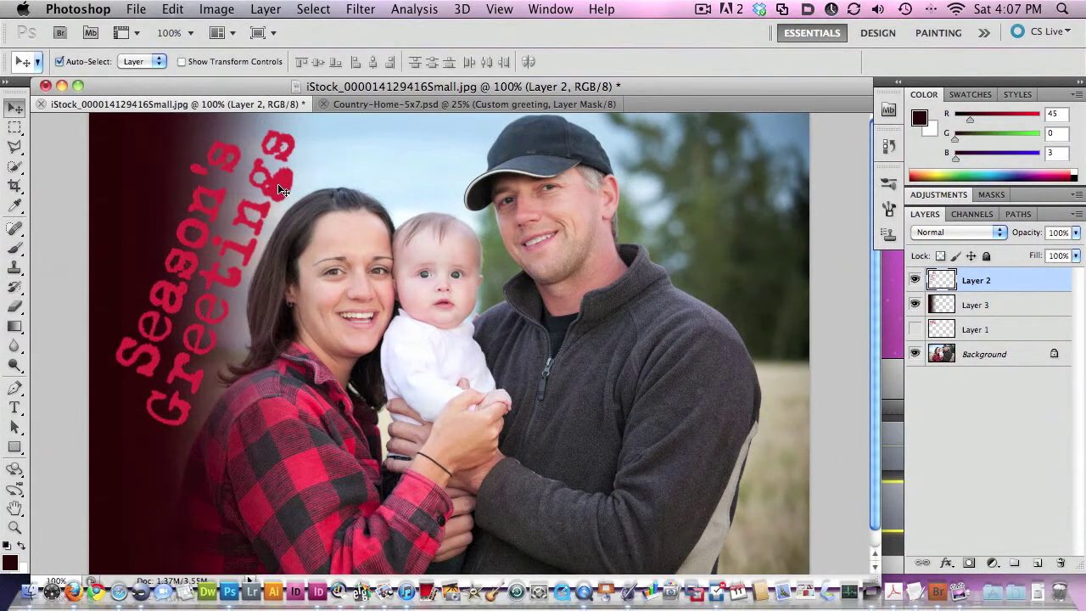
Step: Hide Layer 2 and Layer 3 and make the Background layer of the family photo active
left_click_drag(914, 280, 916, 308)
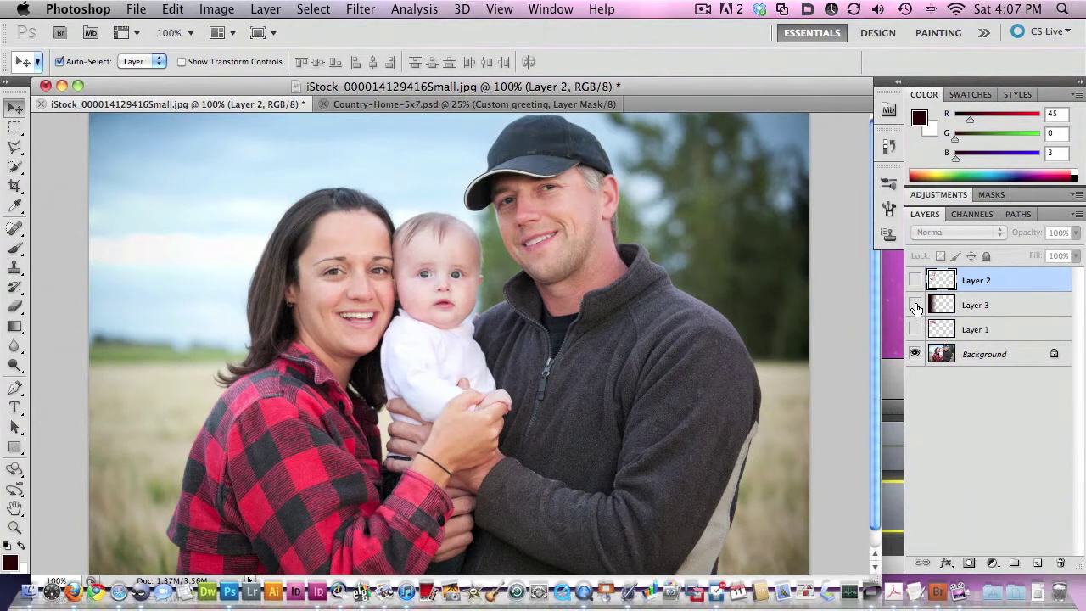
left_click(980, 355)
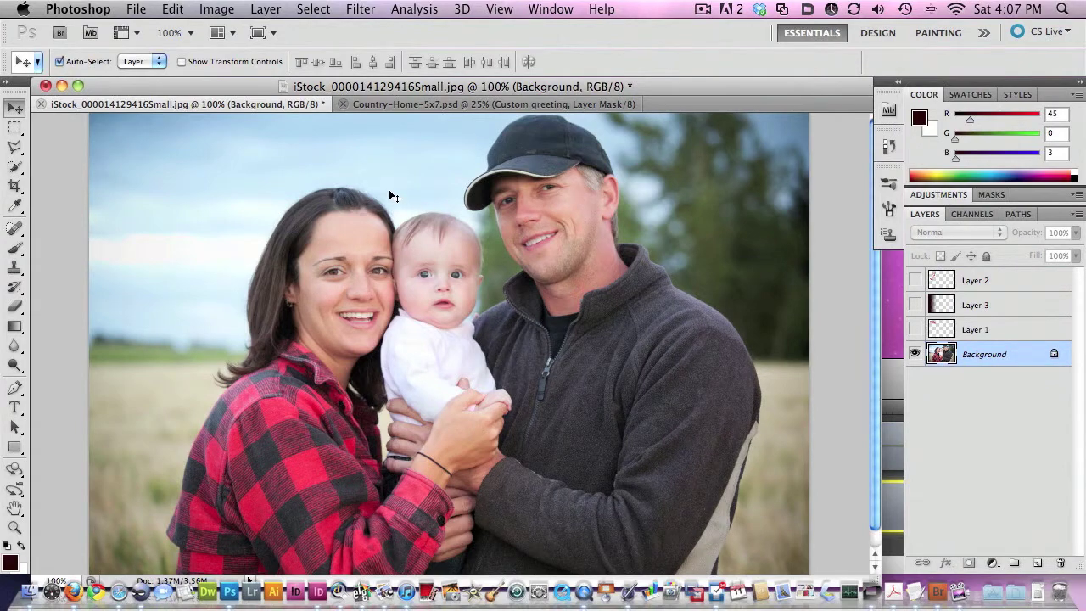
Step: In Country-Home-5x7.psd, float and lengthen the Layers panel, then select the "Insert Your Image ABOVE This Layer" layer
left_click(454, 105)
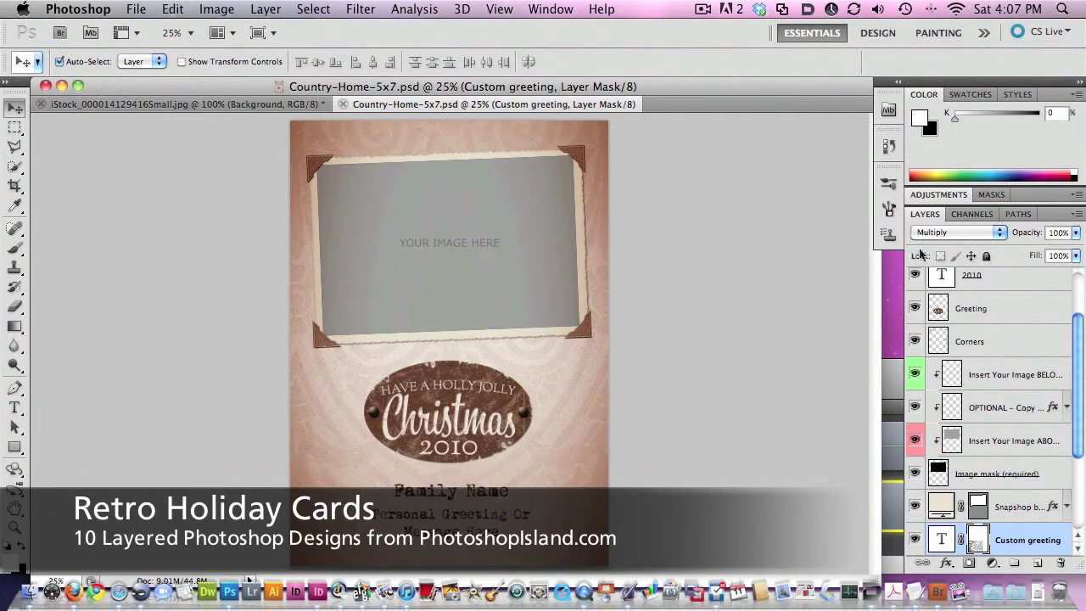
left_click_drag(923, 218, 638, 134)
left_click_drag(819, 280, 848, 504)
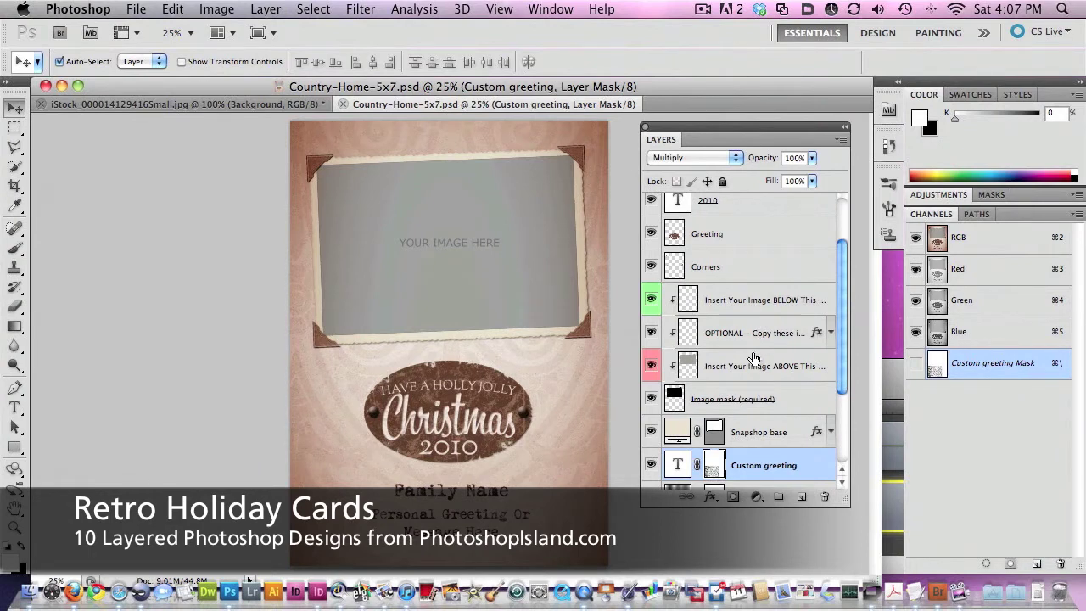
left_click(753, 361)
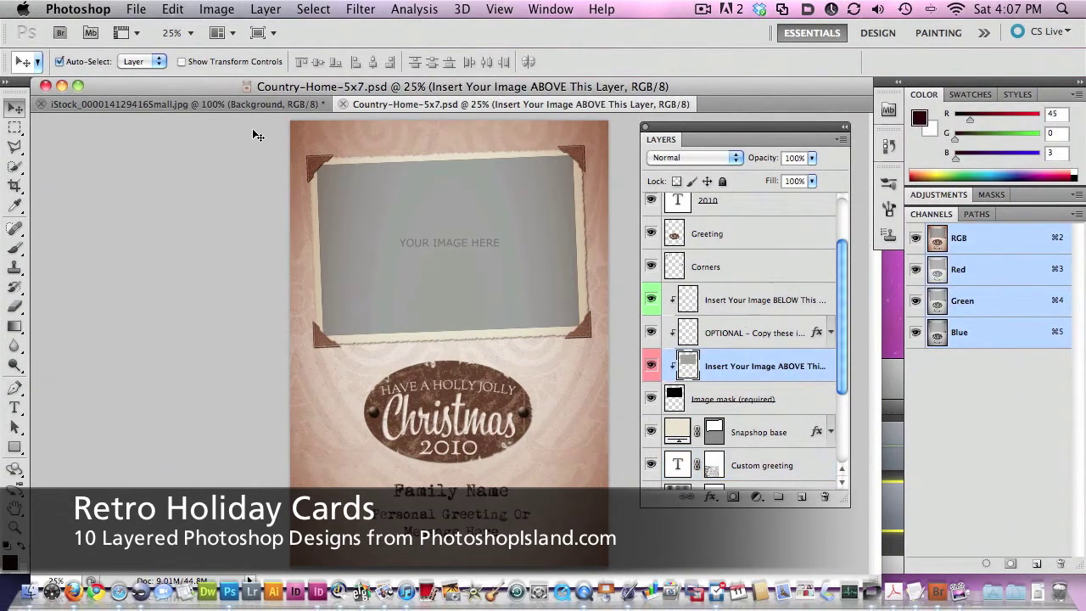
Step: Convert the family photo's Background into regular Layer 0 and copy it into Country-Home-5x7.psd above the selected placeholder layer
left_click(200, 103)
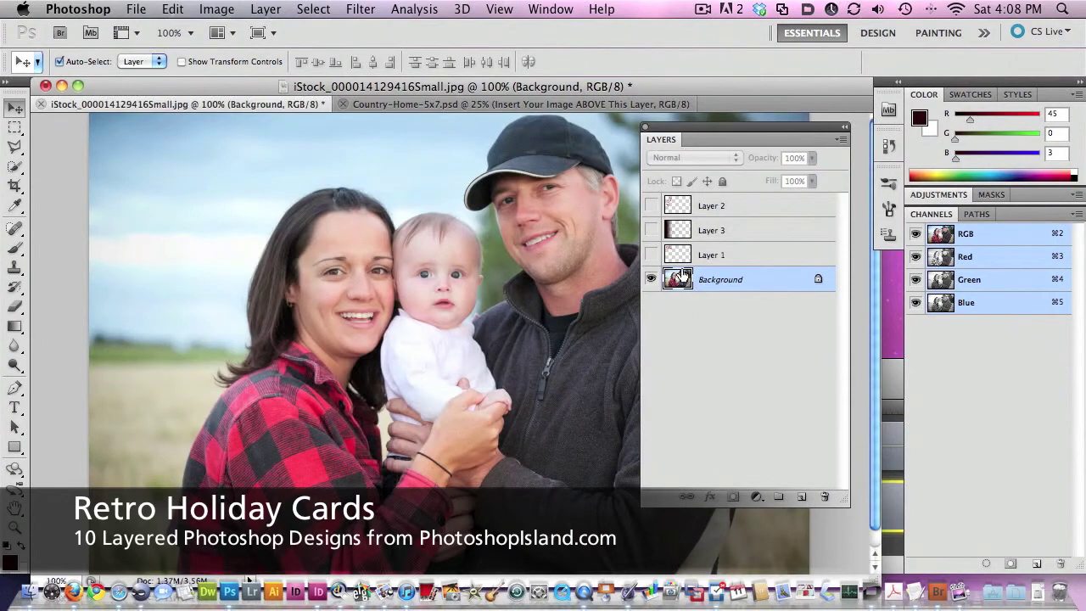
left_click_drag(488, 273, 477, 231)
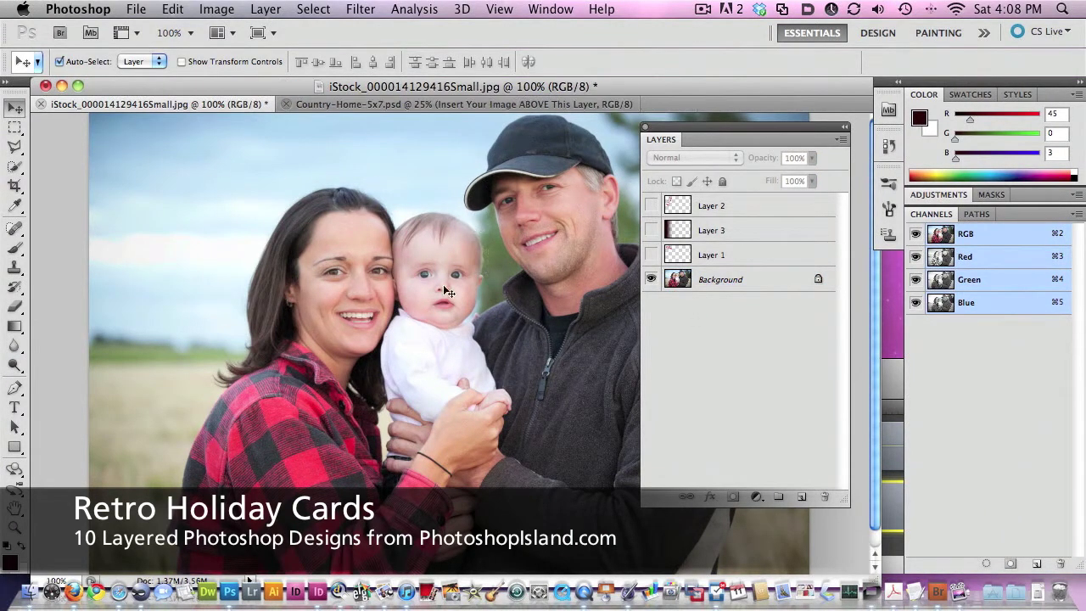
double_click(732, 282)
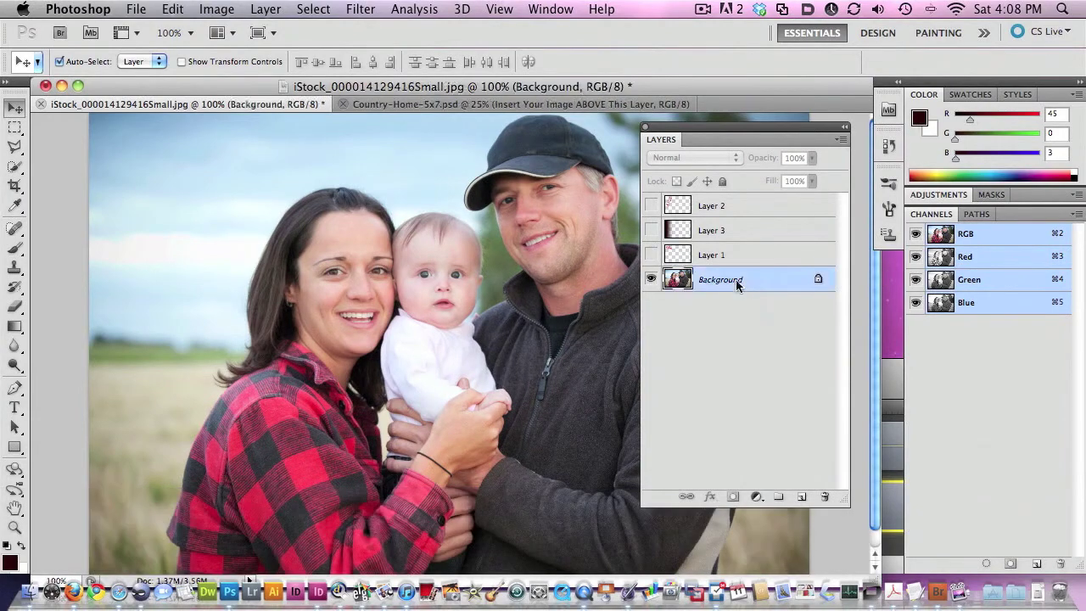
left_click(691, 243)
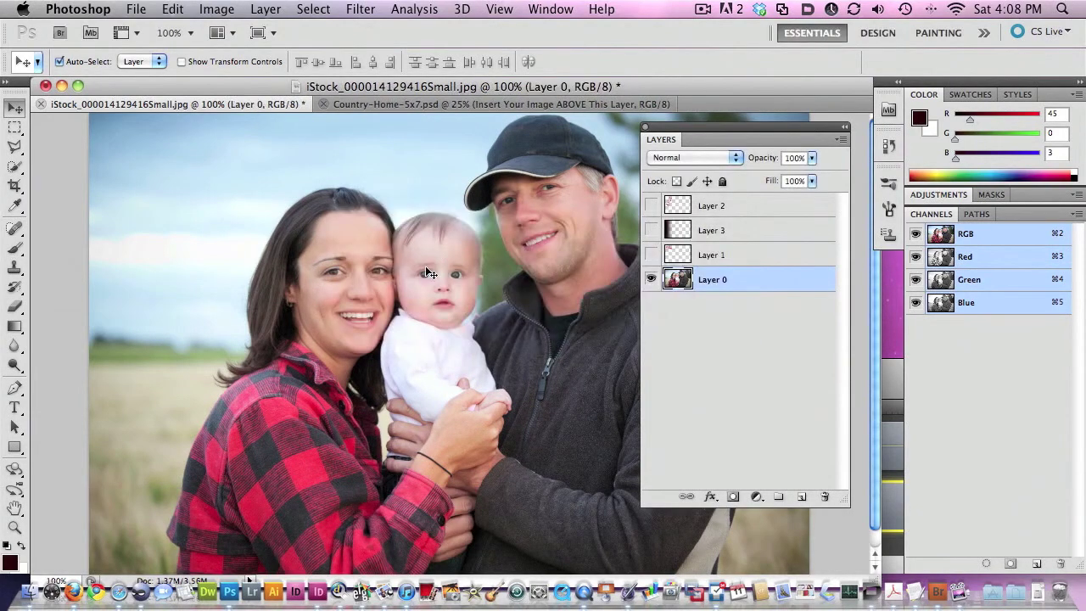
mouse_move(435, 240)
left_mouse_down()
mouse_move(436, 95)
mouse_move(436, 224)
left_mouse_up()
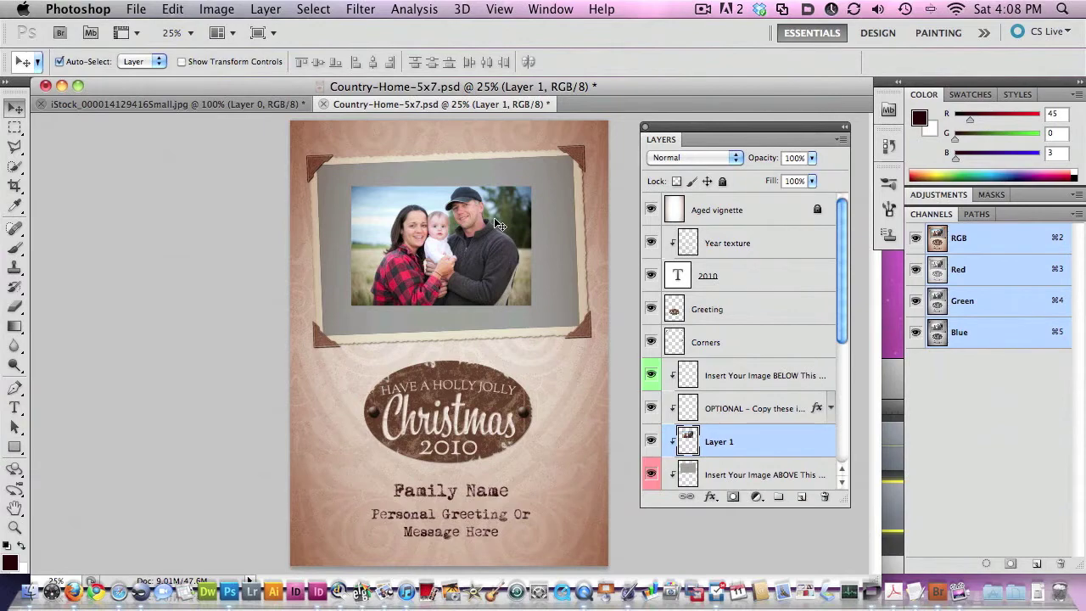
Step: Scale the placed photo to about 150%, rotate it about -2.3° and position it to fill the tilted snapshot frame
key("super+t")
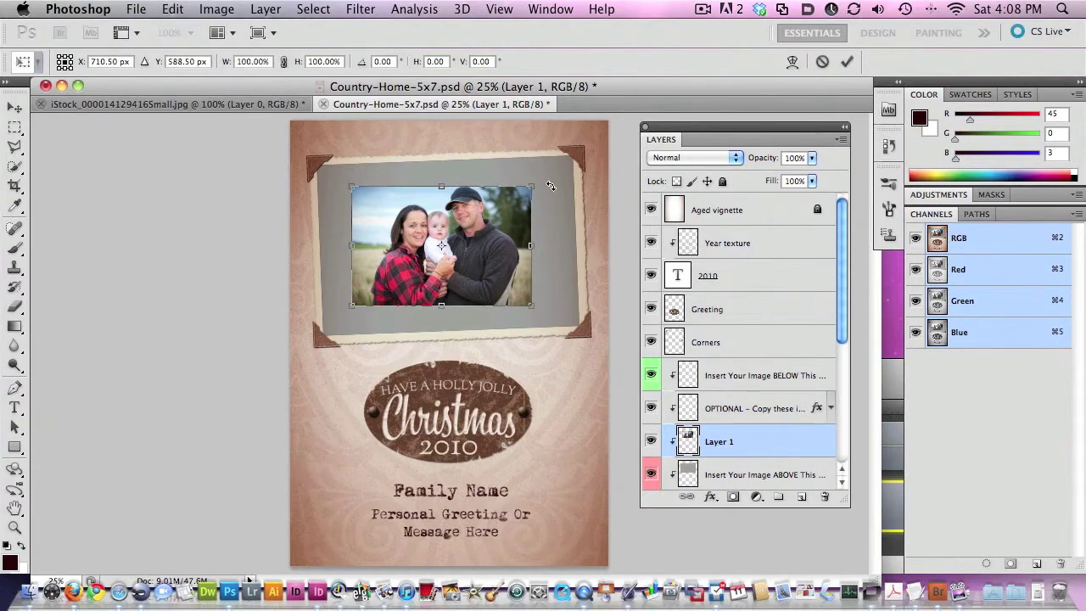
left_click_drag(542, 186, 592, 144)
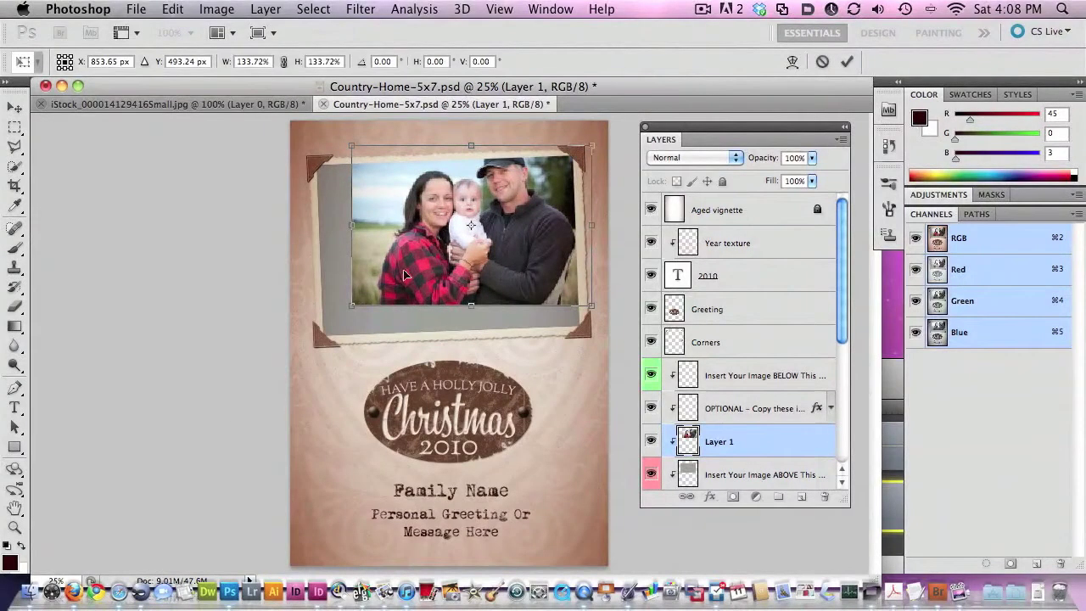
left_click_drag(341, 314, 319, 327)
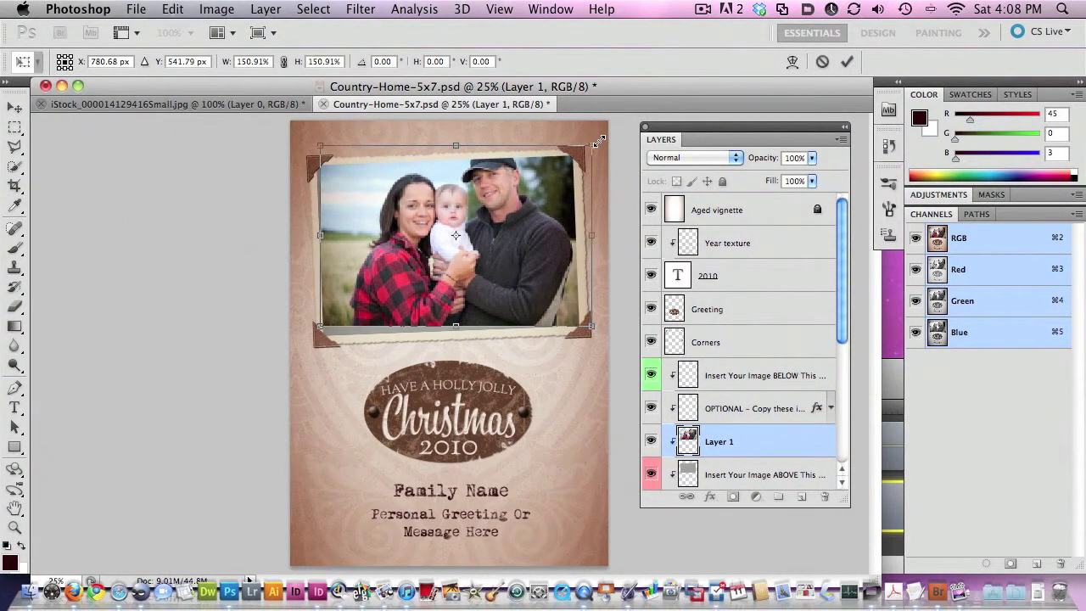
left_click_drag(602, 140, 575, 152)
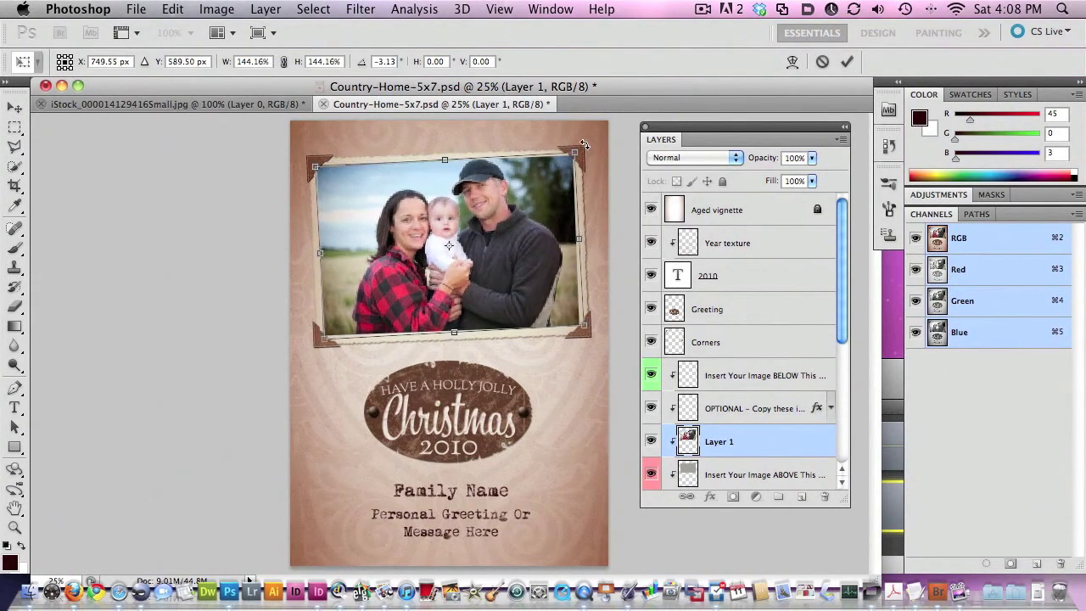
left_click_drag(587, 146, 589, 151)
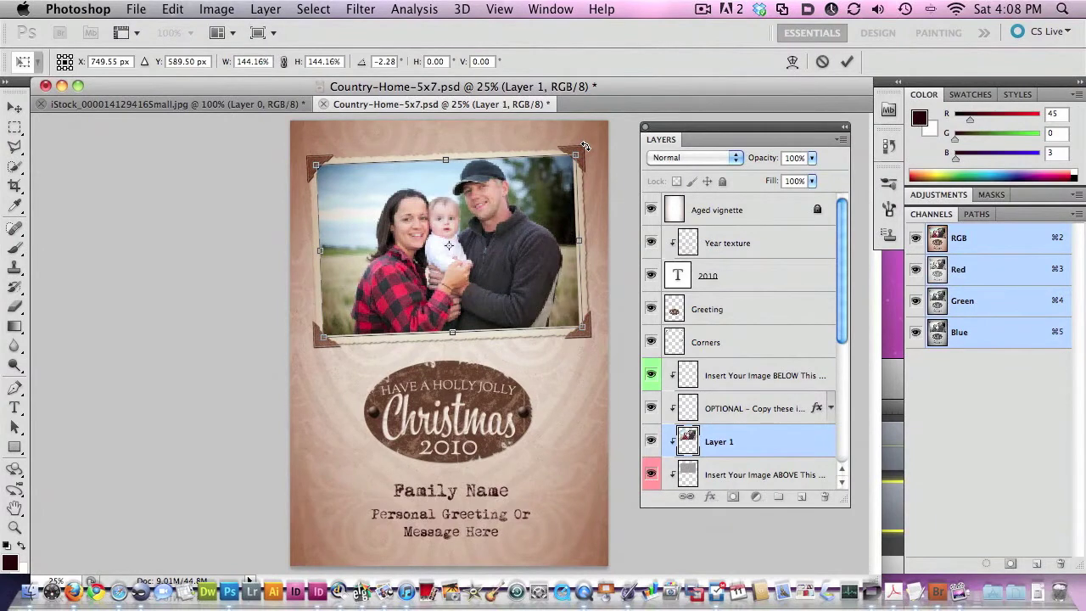
left_click_drag(582, 328, 586, 331)
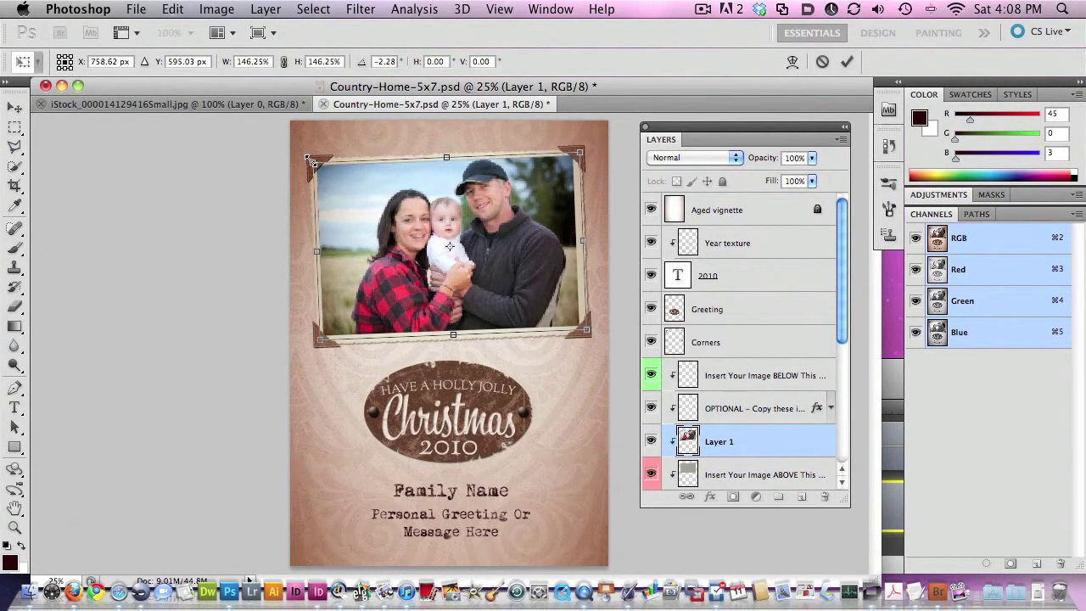
left_click_drag(315, 163, 309, 158)
left_click_drag(498, 200, 498, 204)
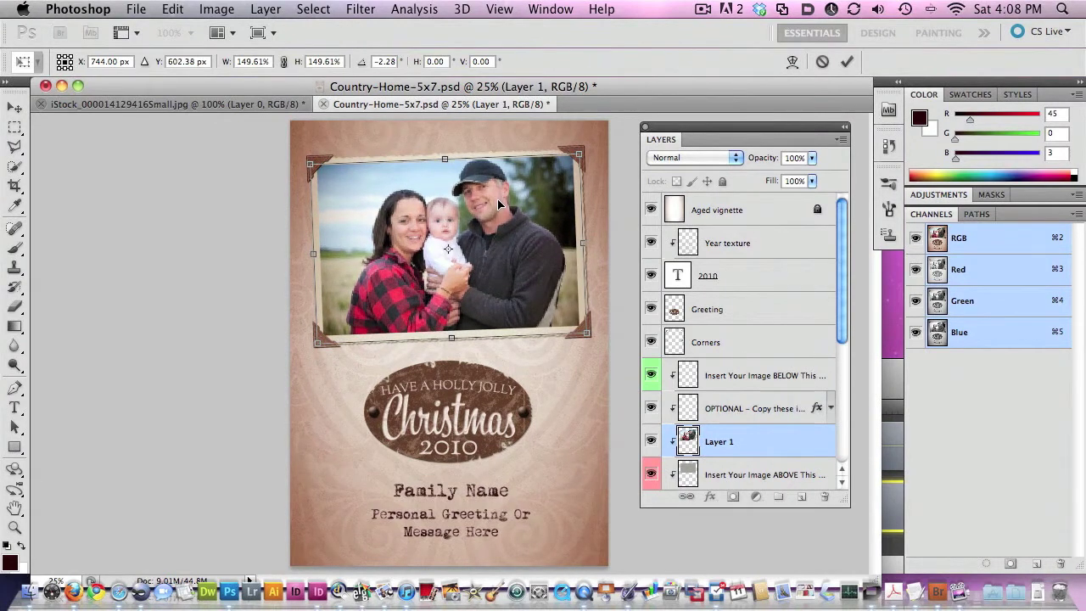
key("Return")
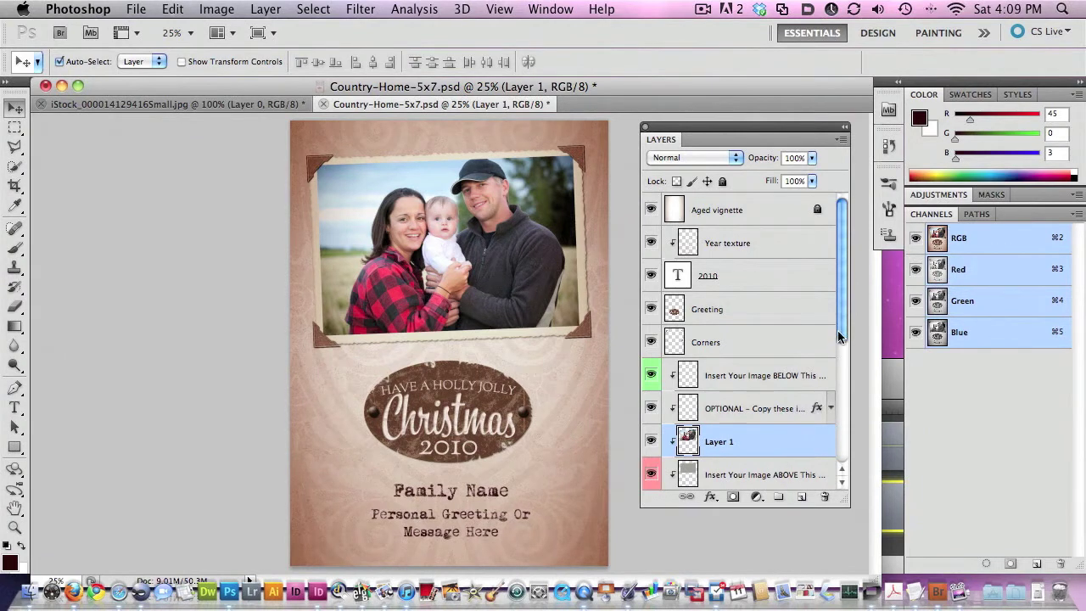
Step: Mask Layer 1 to the outline of the "Image mask (required)" layer and copy the OPTIONAL layer's effects onto it
scroll(842, 344, "down", 2)
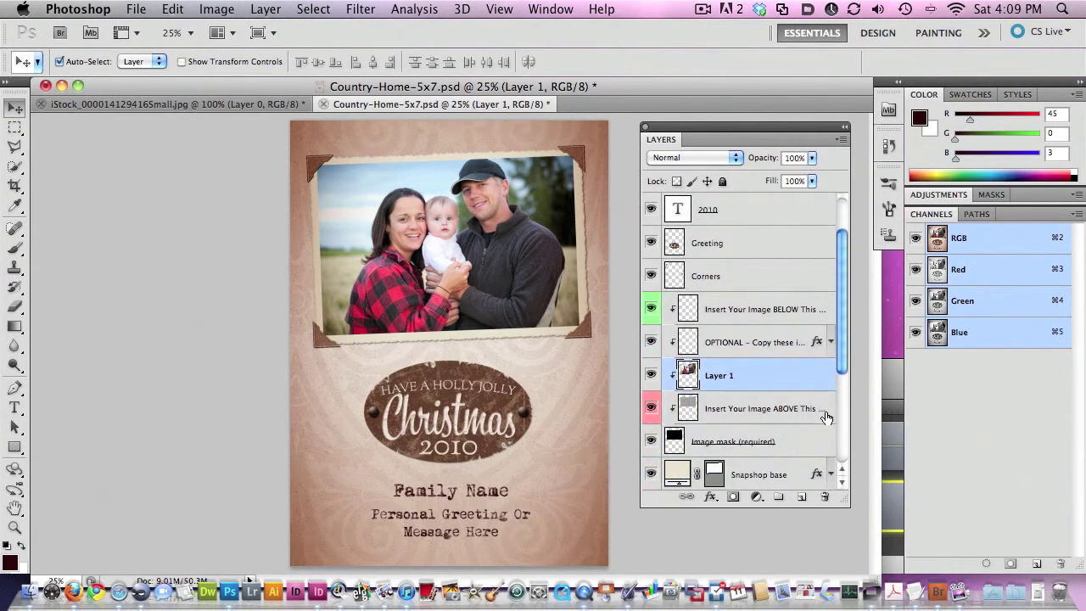
left_click(674, 441, "super")
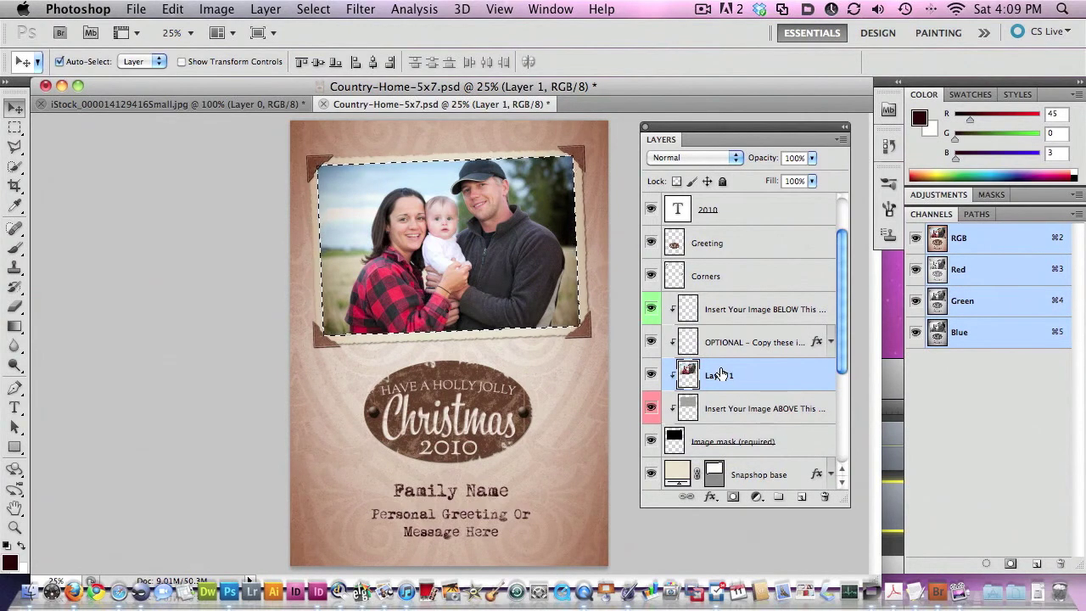
left_click(734, 498)
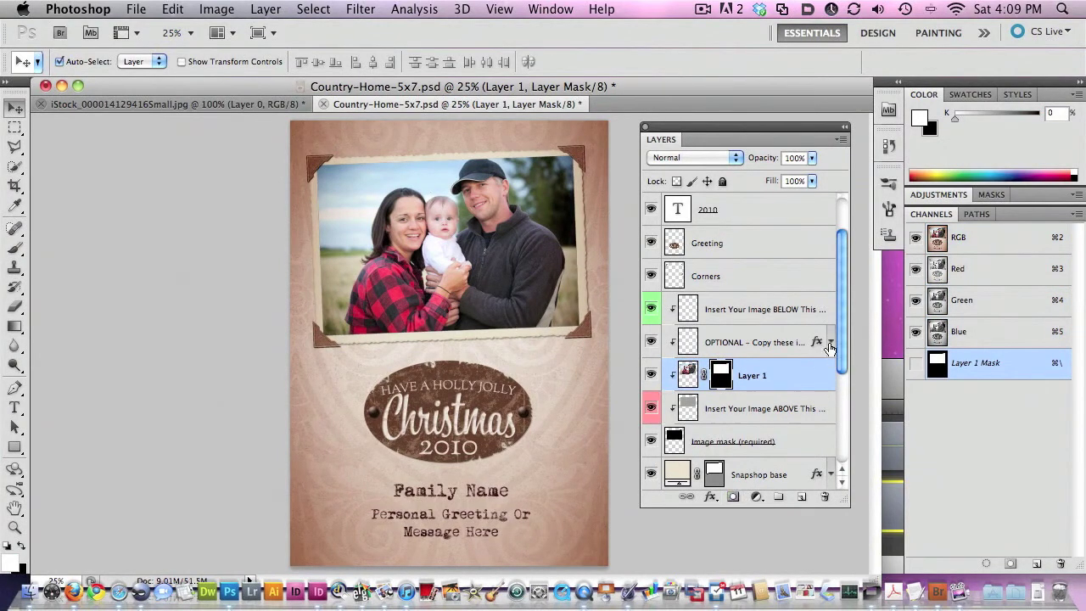
left_click(773, 343)
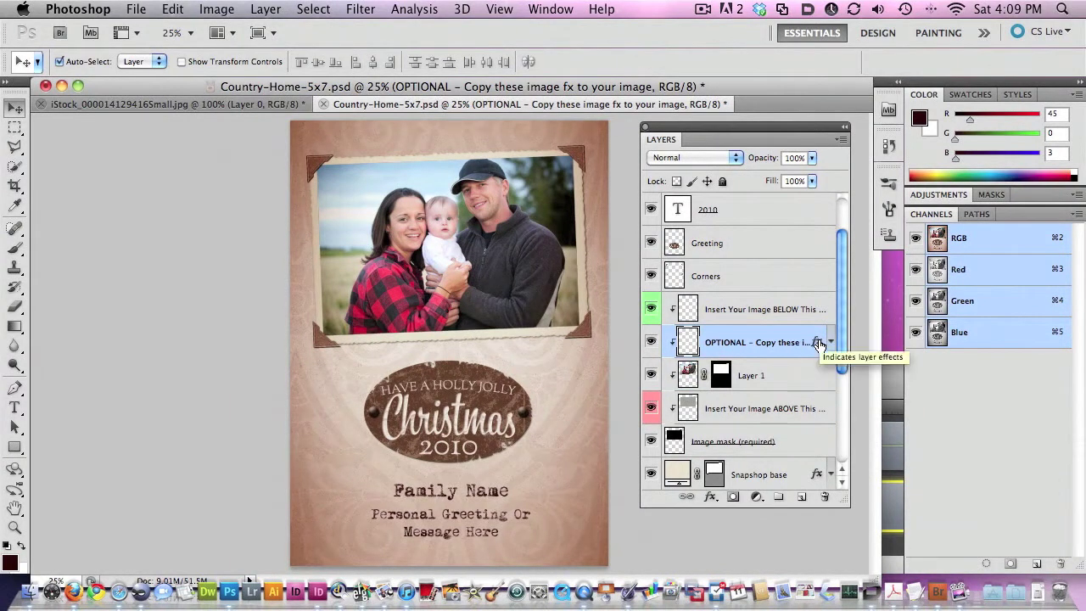
left_click_drag(818, 343, 815, 375)
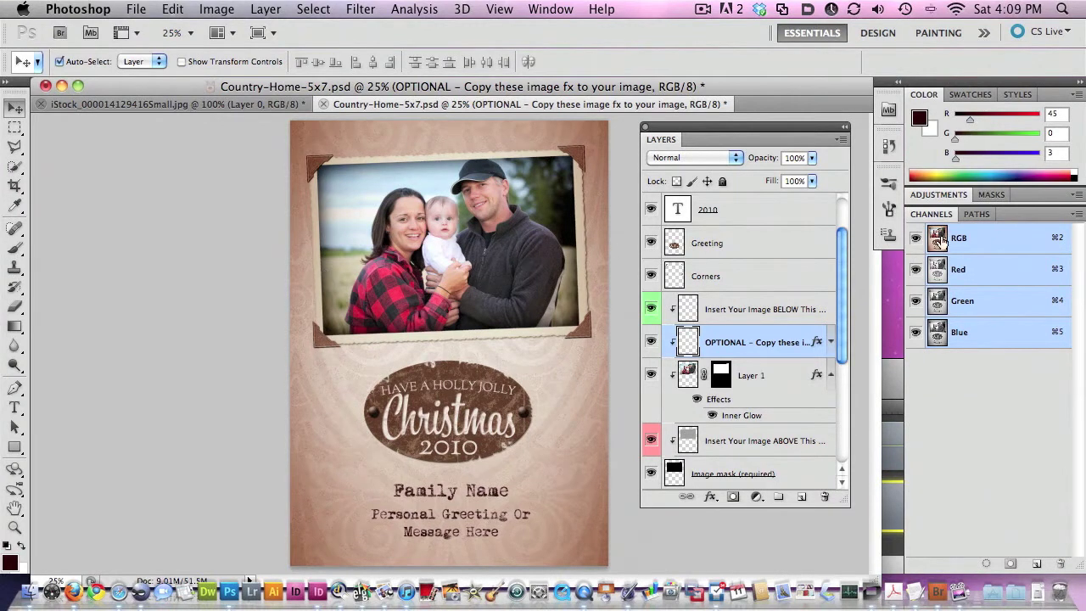
Step: Change the year text in the oval Christmas badge to 2011
scroll(845, 261, "up", 1)
scroll(842, 241, "up", 1)
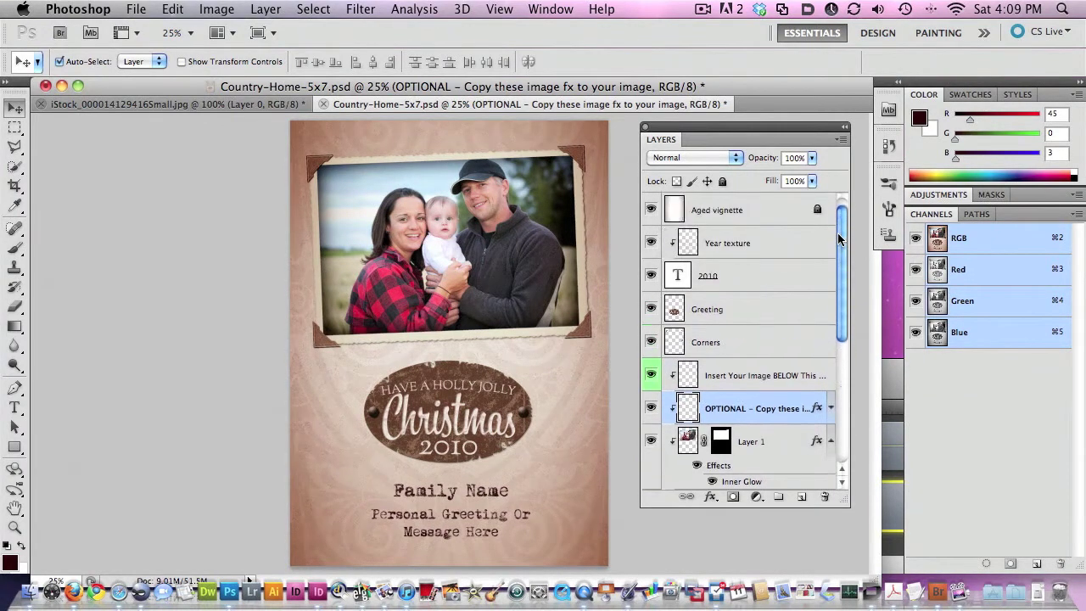
double_click(677, 276)
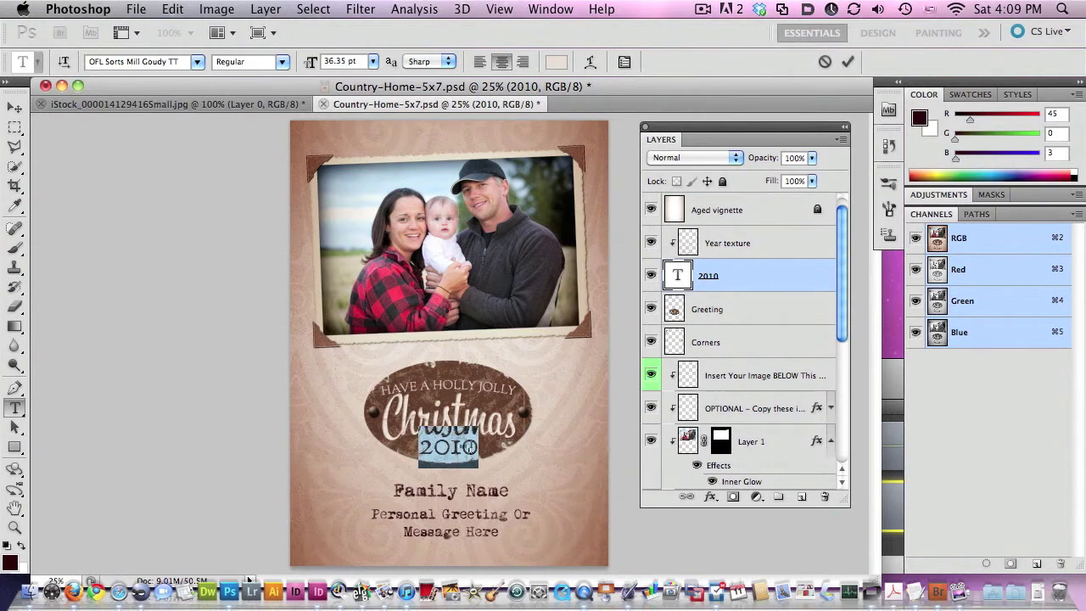
type("2")
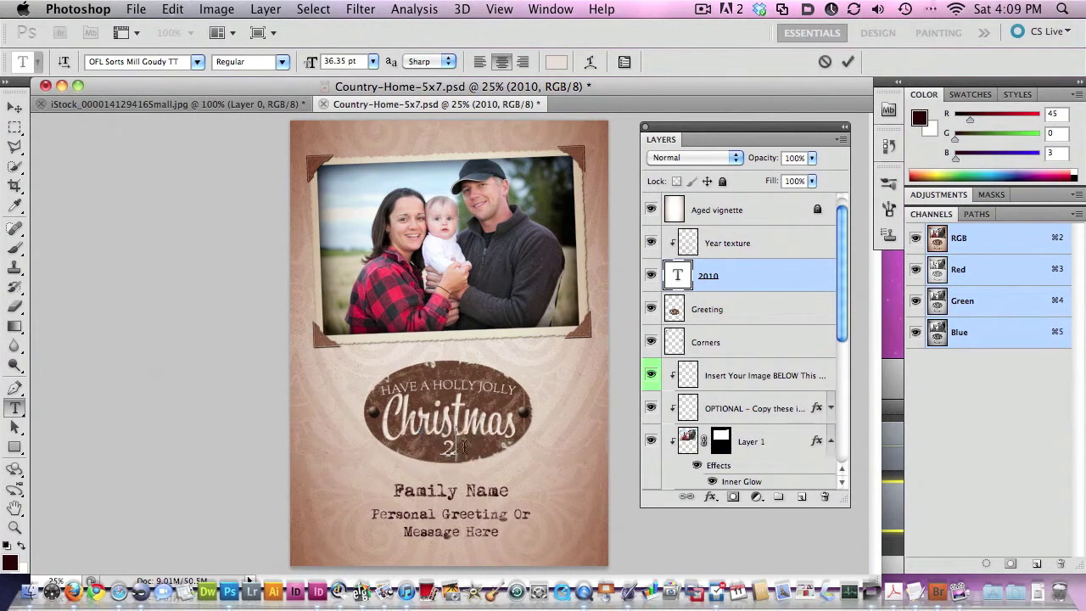
type("011")
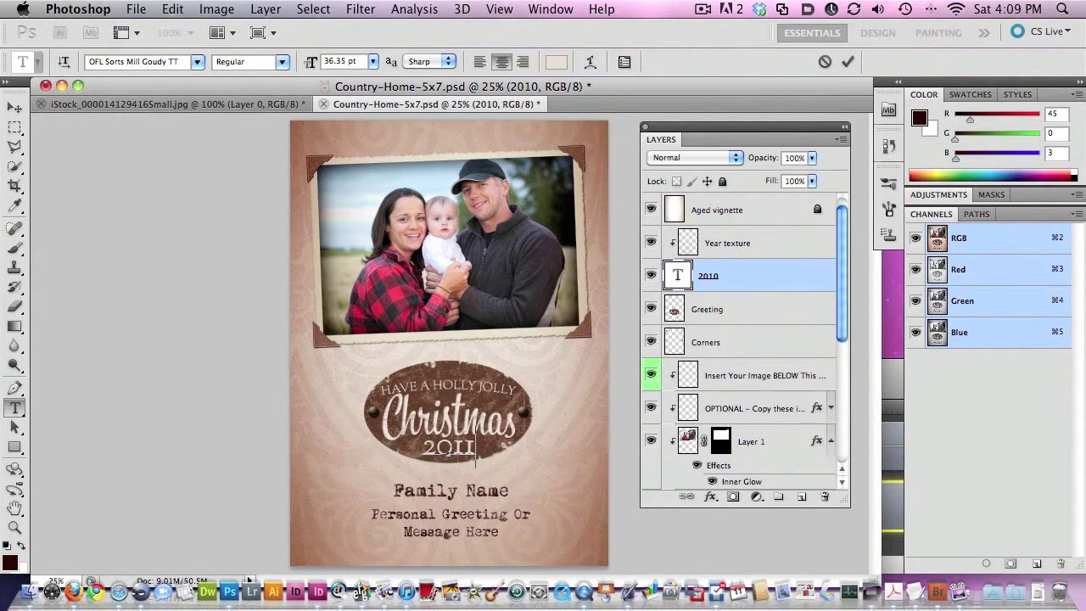
left_click(14, 108)
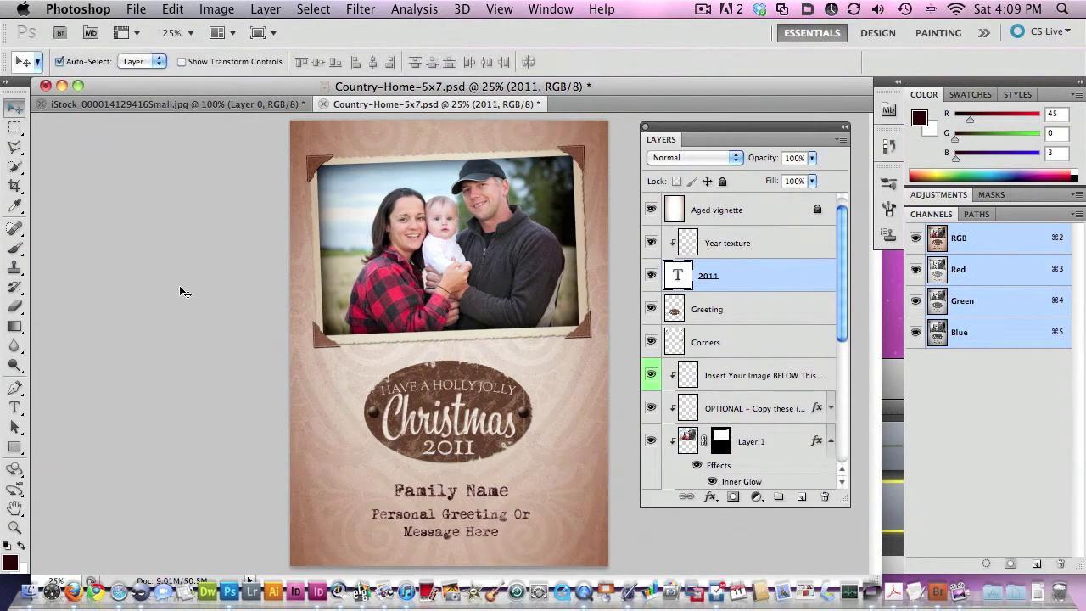
Step: In the Custom greeting text, replace the family name placeholder with the family's name and the message placeholder with the members' first names
left_click(465, 494)
double_click(676, 475)
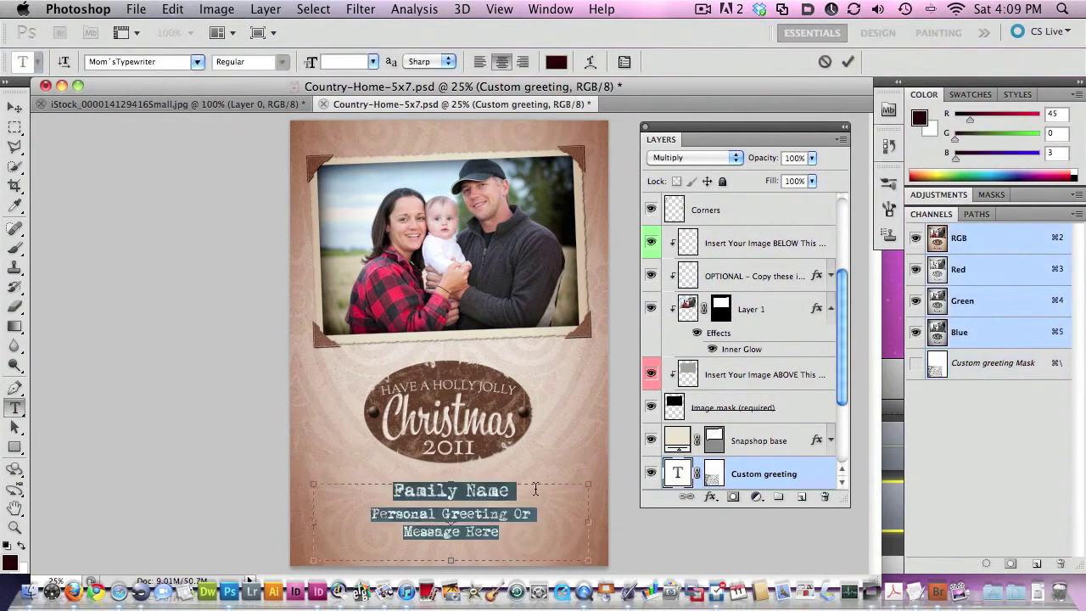
left_click_drag(509, 490, 392, 490)
type("Smith Family")
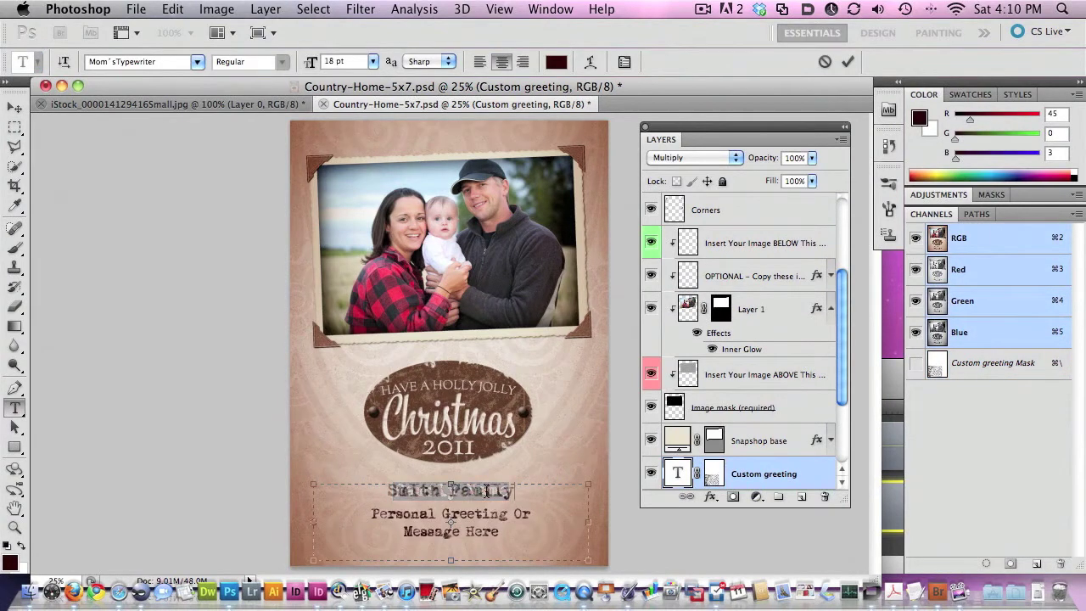
left_click_drag(504, 532, 363, 516)
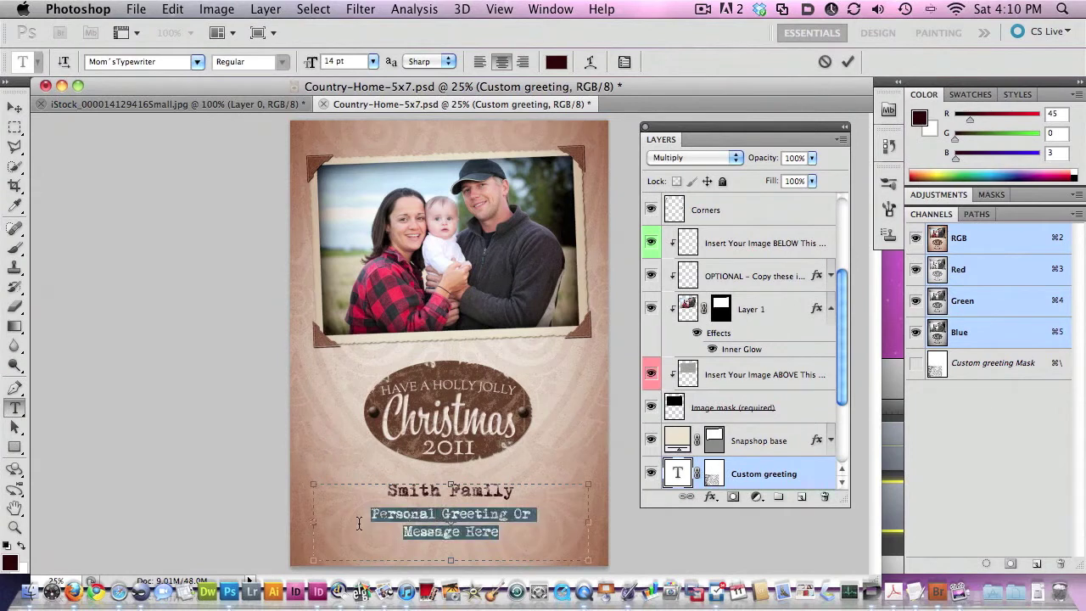
type("Sarah, Sammy & Jeff")
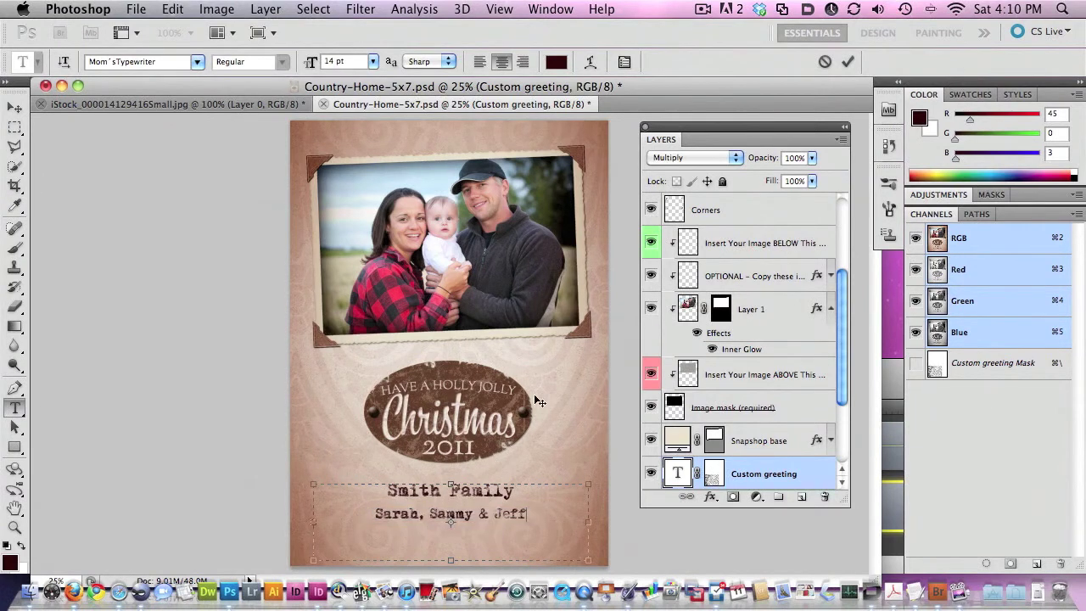
Step: Enlarge the family name line of the Custom greeting text to 24 pt
triple_click(480, 490)
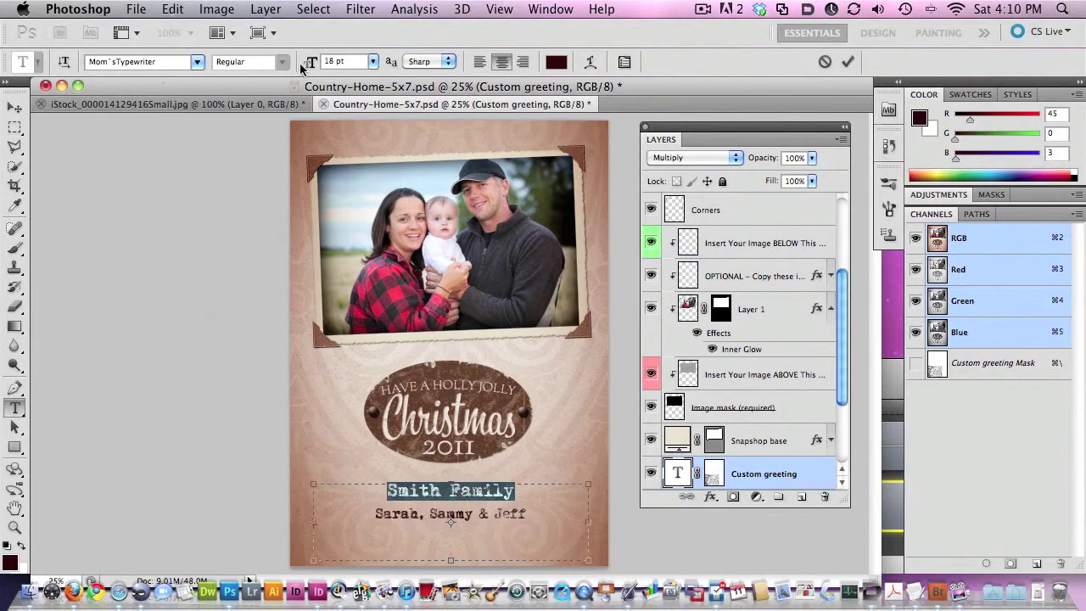
left_click_drag(310, 68, 313, 68)
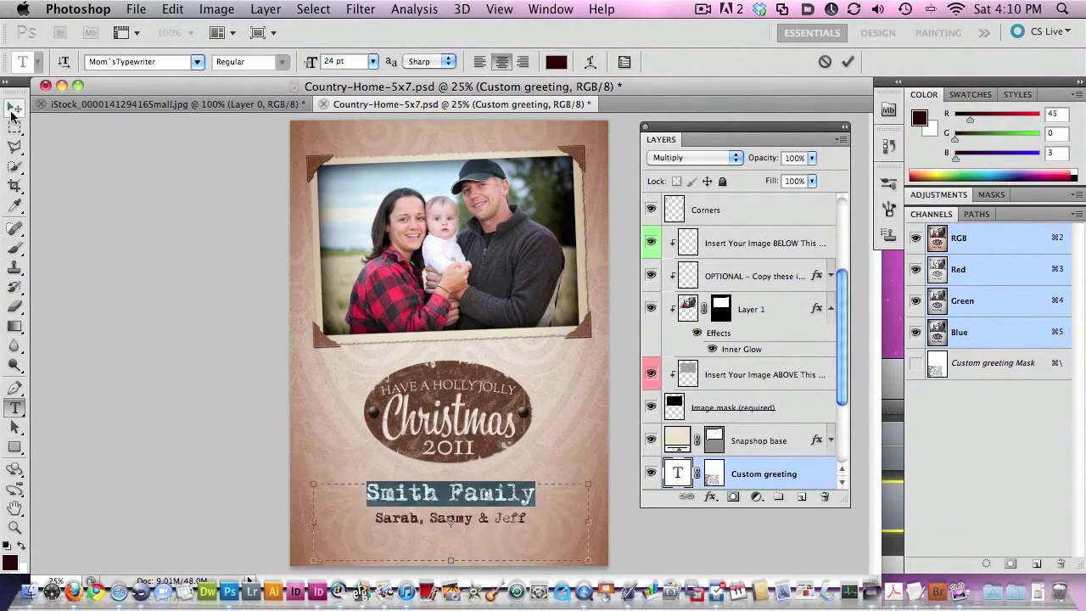
left_click(14, 107)
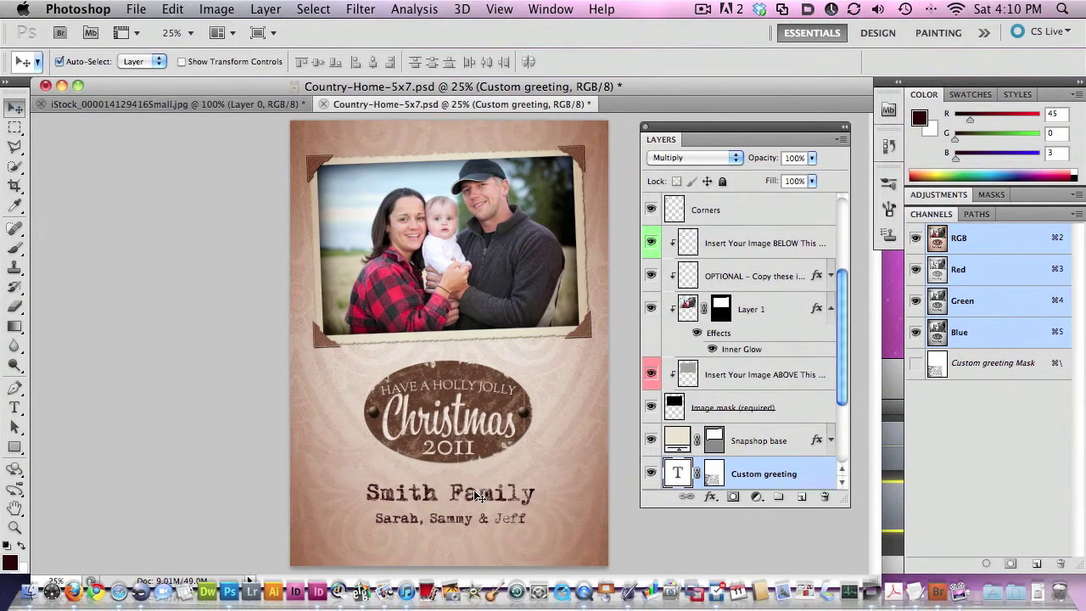
double_click(676, 478)
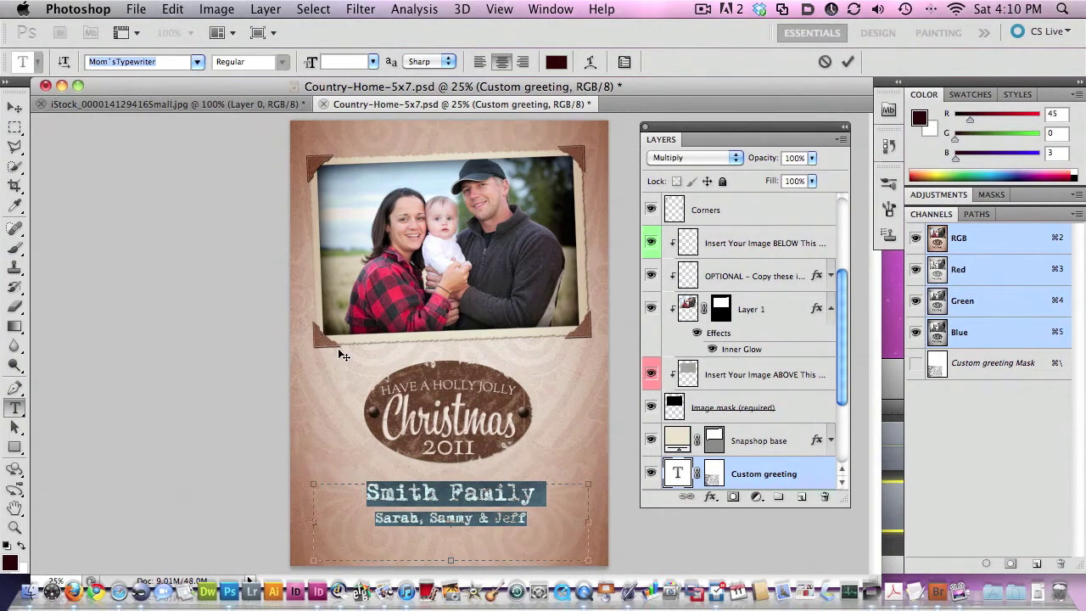
left_click(14, 110)
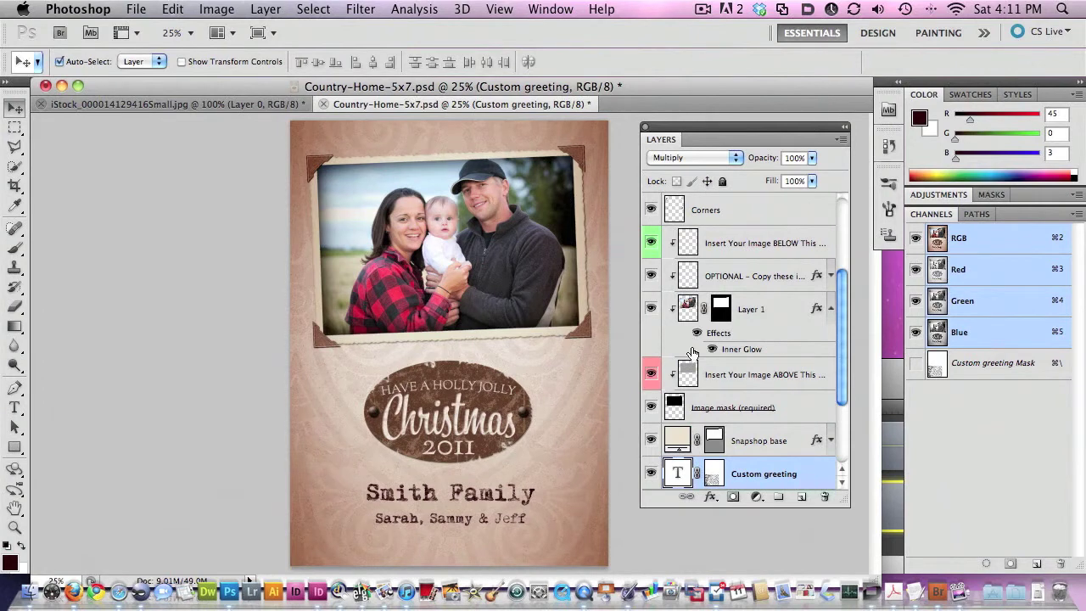
Step: Select all the photo layers together, from Corners down through Snapshop base
left_click_drag(842, 312, 841, 203)
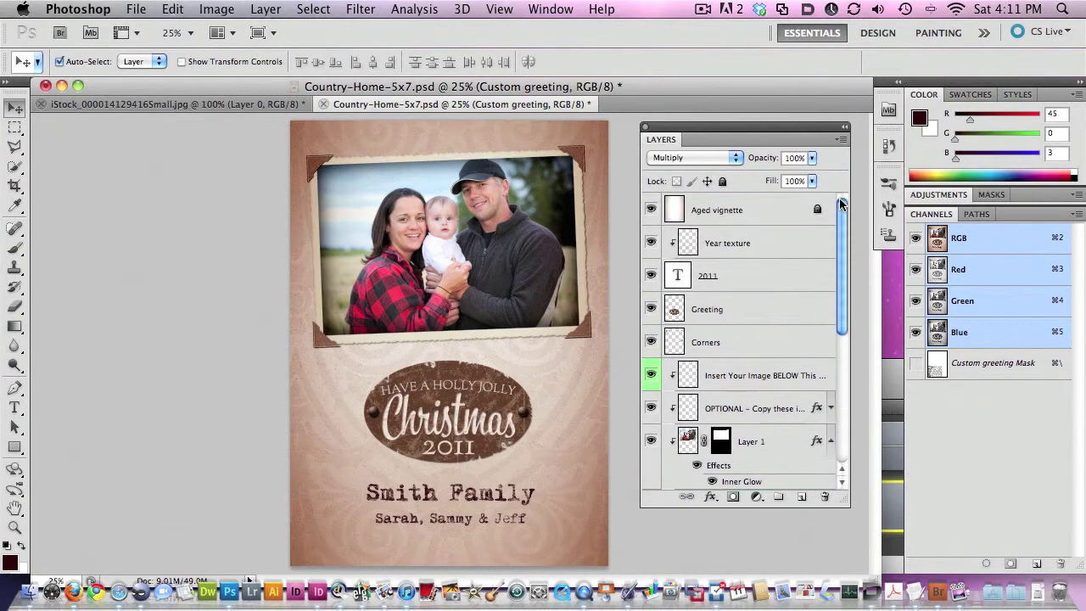
left_click(574, 154)
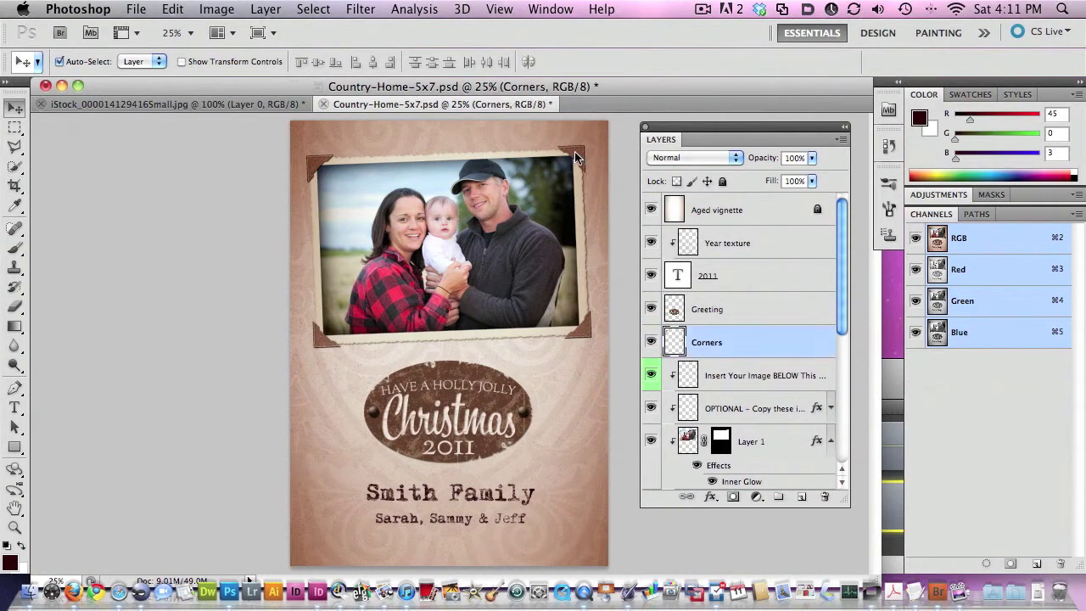
left_click(525, 155)
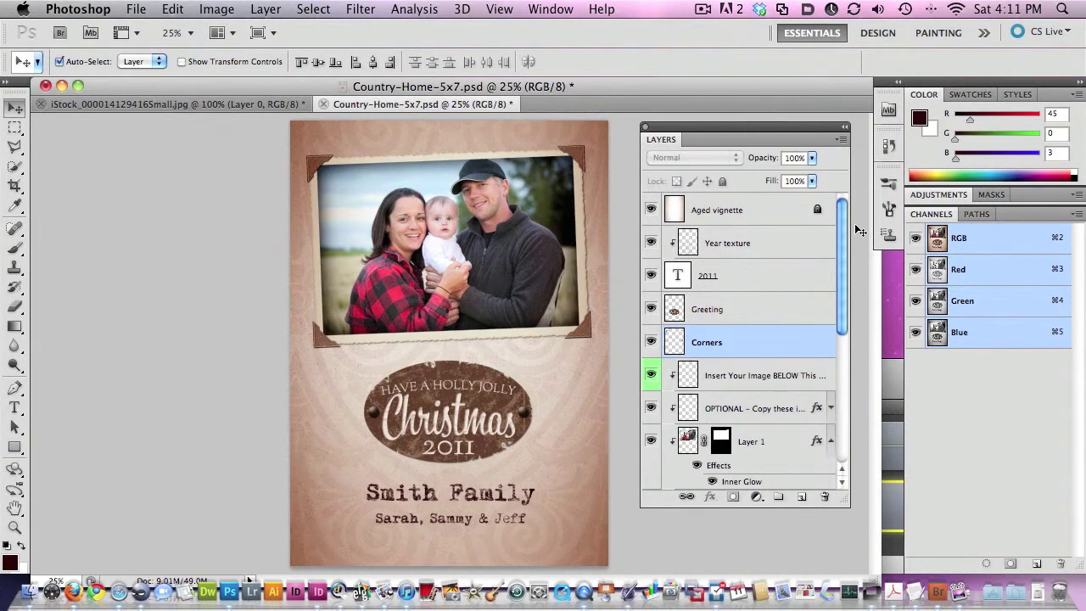
left_click_drag(847, 237, 850, 275)
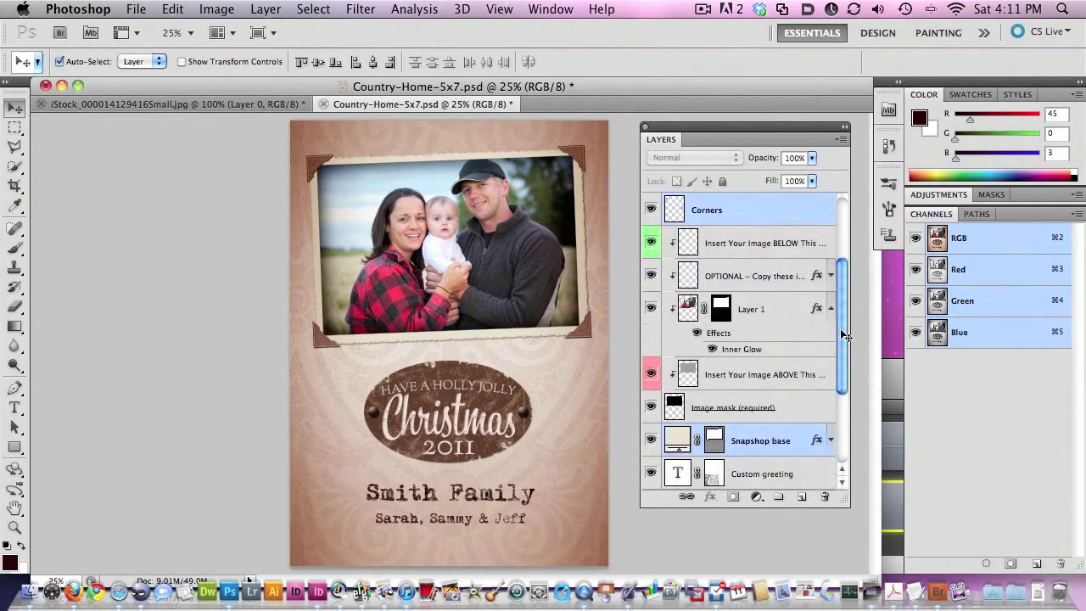
left_click(767, 442)
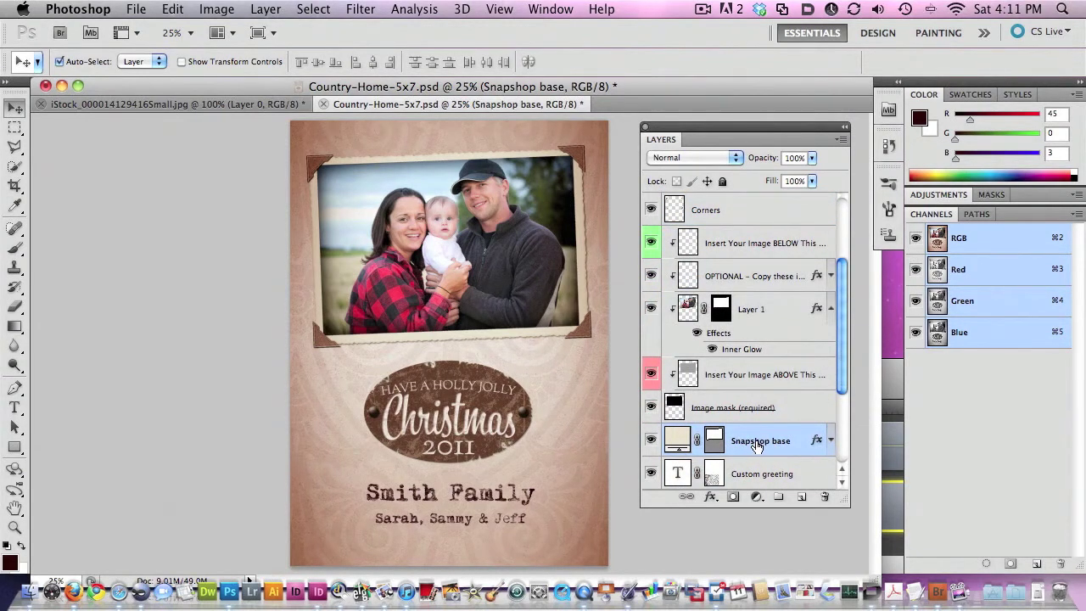
left_click_drag(841, 358, 848, 328)
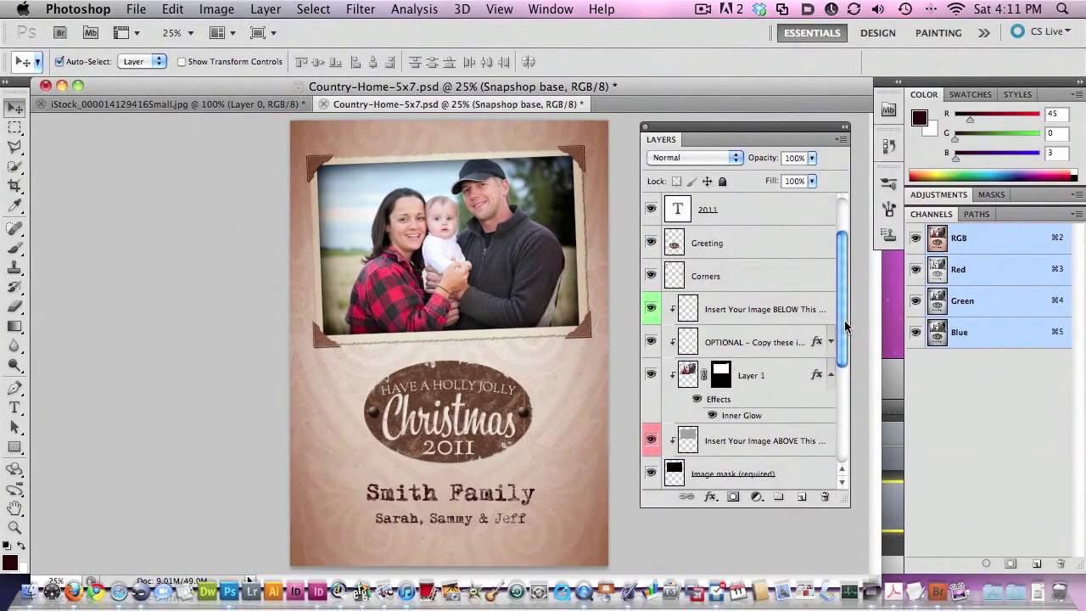
left_click(750, 277, "shift")
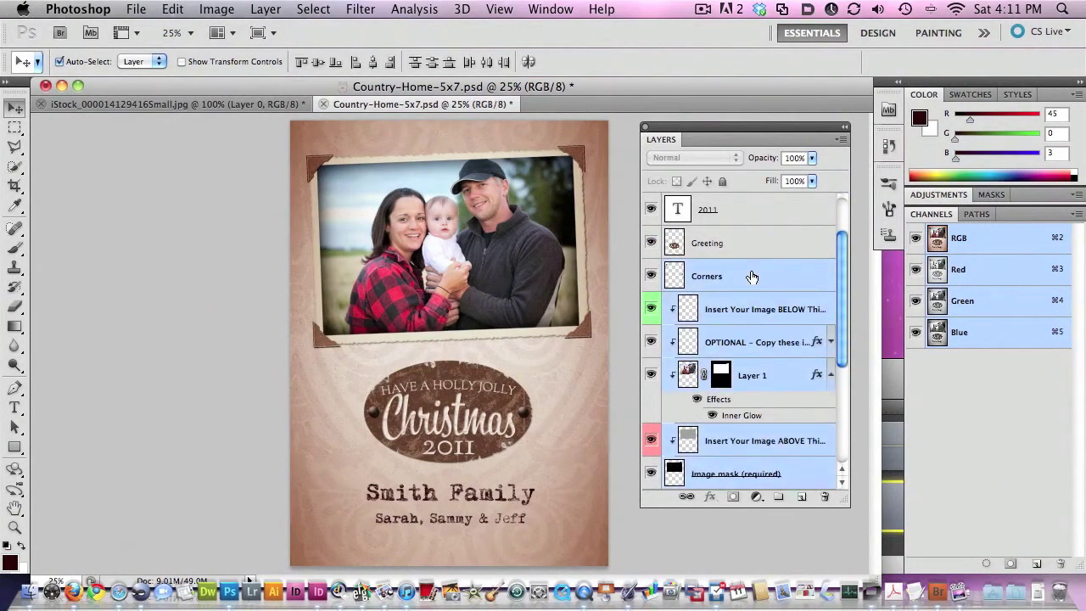
scroll(845, 297, "down", 2)
scroll(845, 297, "up", 2)
Step: Rotate the selected photo layers to about -91.1°, scale them to about 108.5% and position them above the family name as a portrait snapshot
key("super+t")
left_click_drag(599, 142, 347, 131)
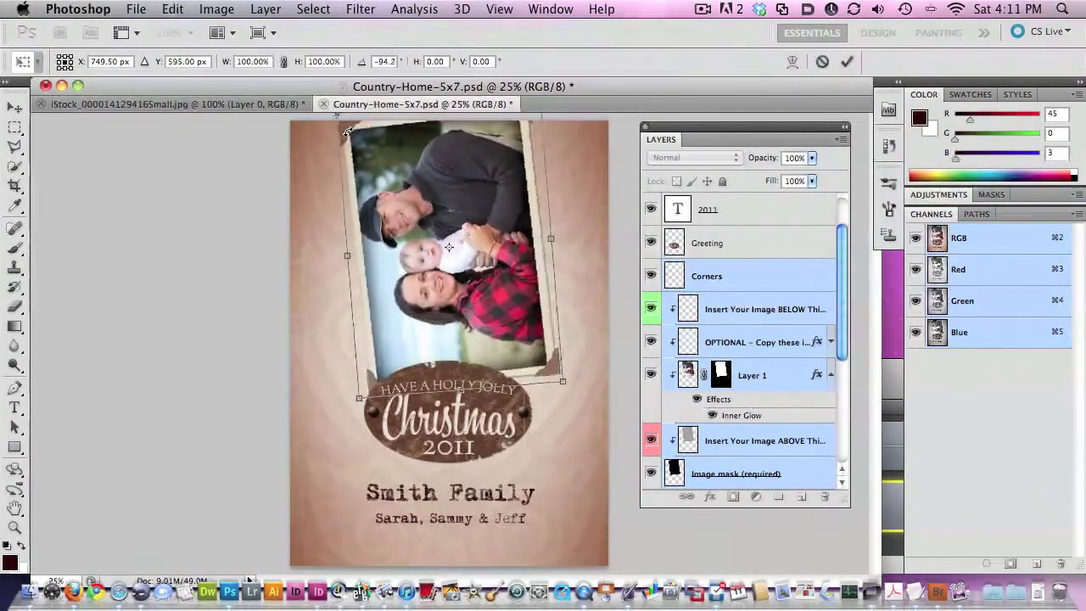
left_click_drag(507, 260, 506, 285)
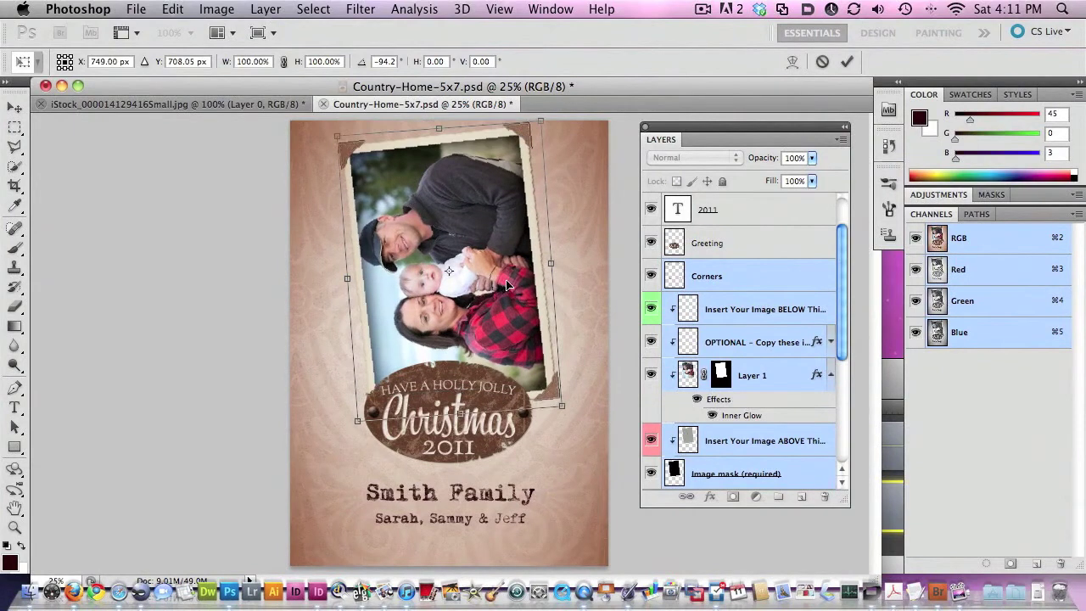
left_click_drag(562, 405, 574, 418)
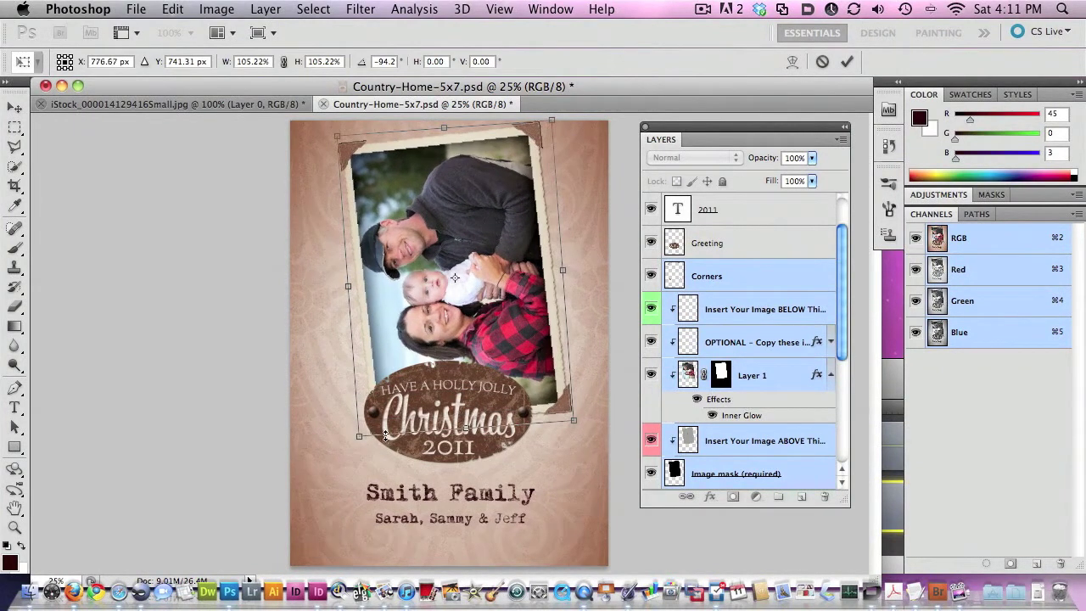
left_click_drag(357, 436, 351, 444)
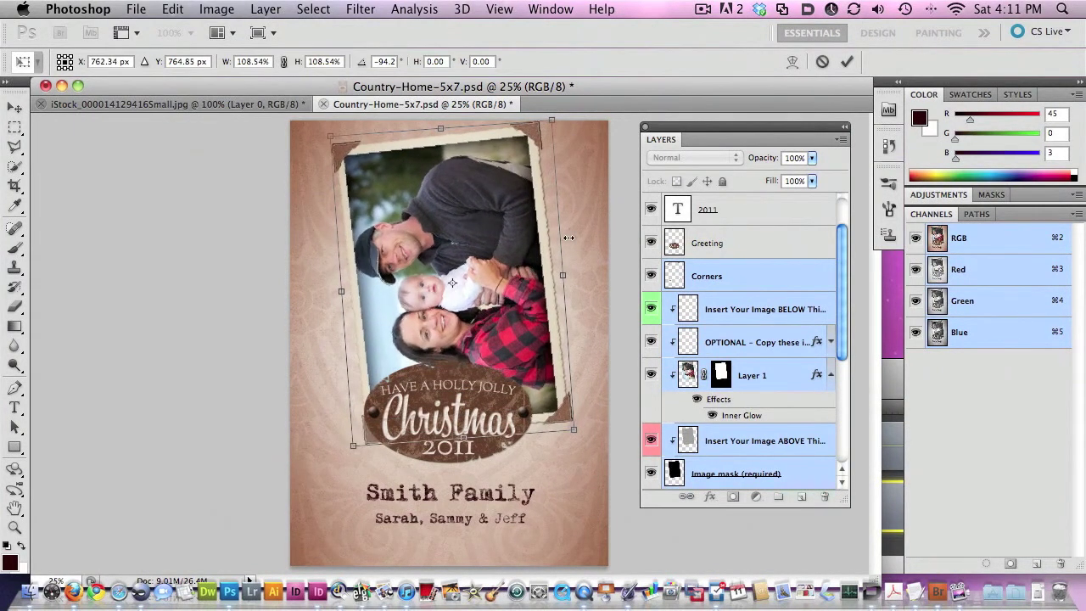
left_click_drag(586, 429, 577, 438)
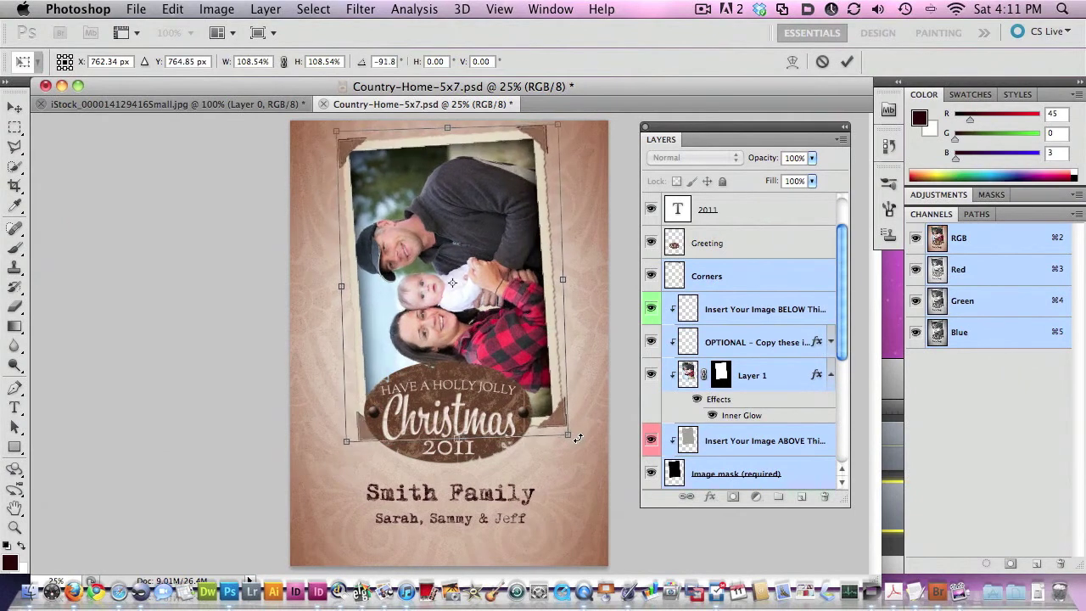
left_click_drag(471, 181, 469, 186)
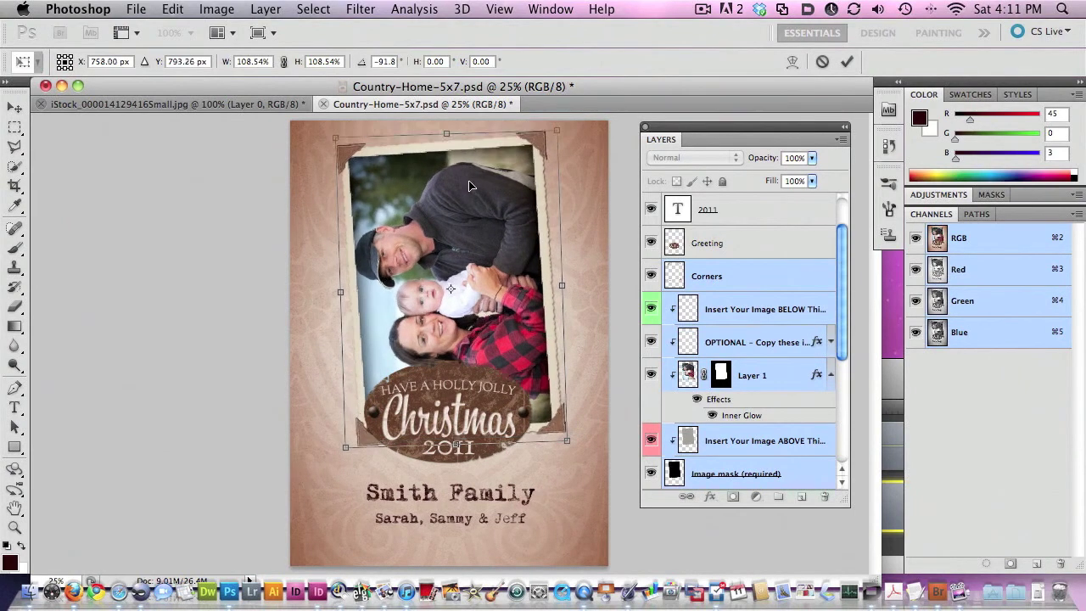
left_click_drag(574, 126, 574, 128)
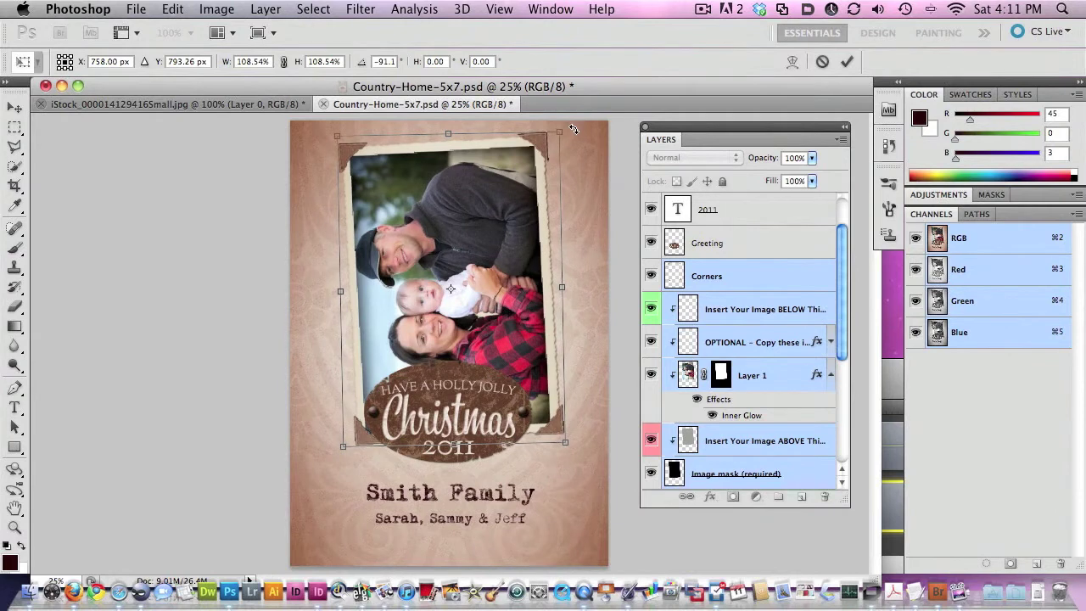
key("Return")
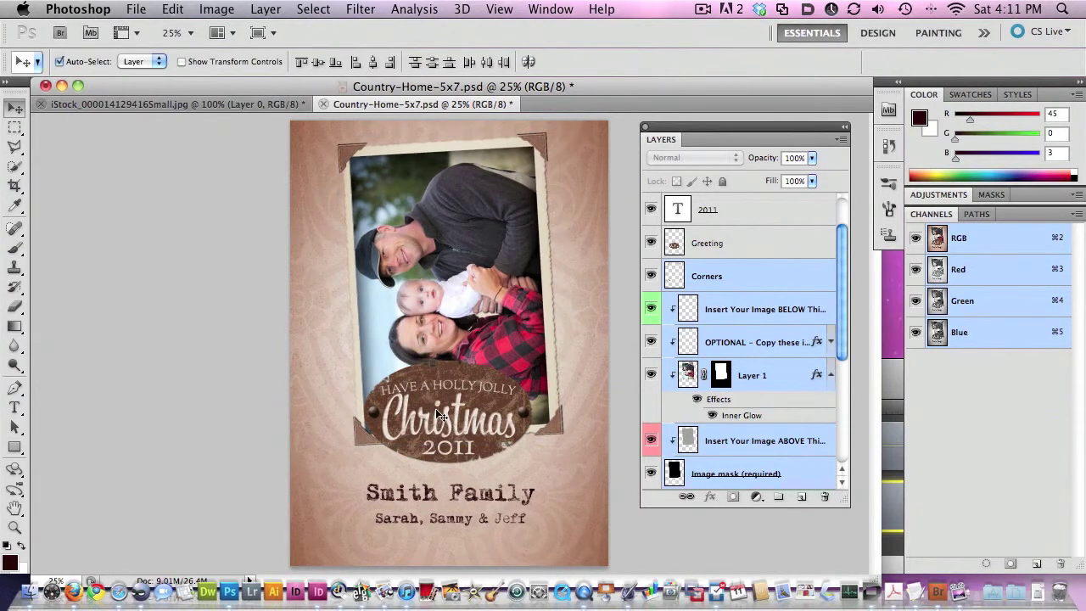
Step: Move the Christmas badge together with its 2011 text slightly down the card, and lower the Custom greeting text to match
left_click_drag(437, 401, 439, 418)
key("super+z")
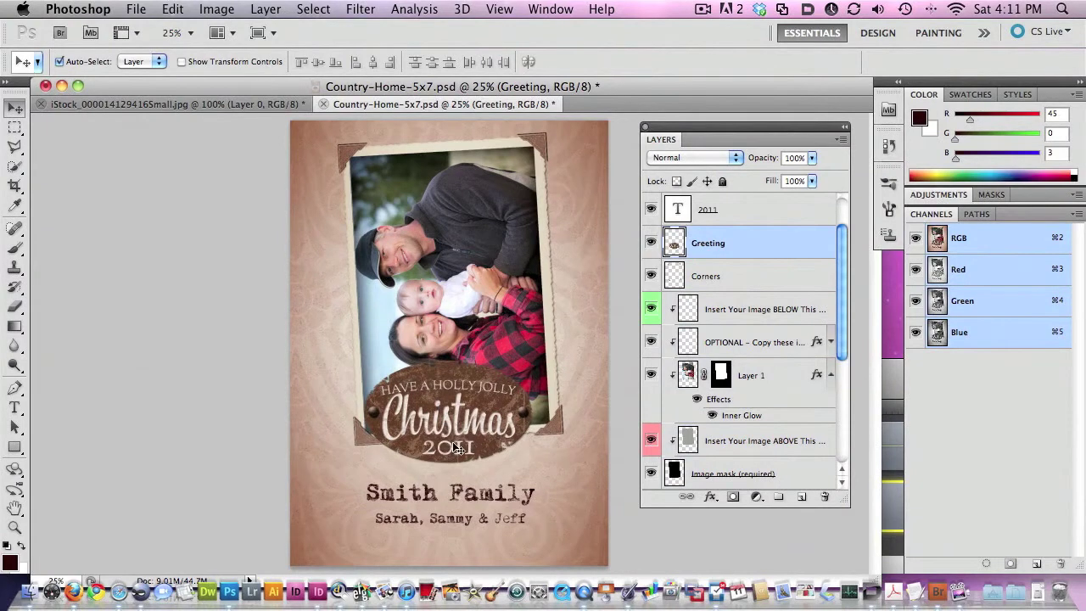
left_click(761, 213, "shift")
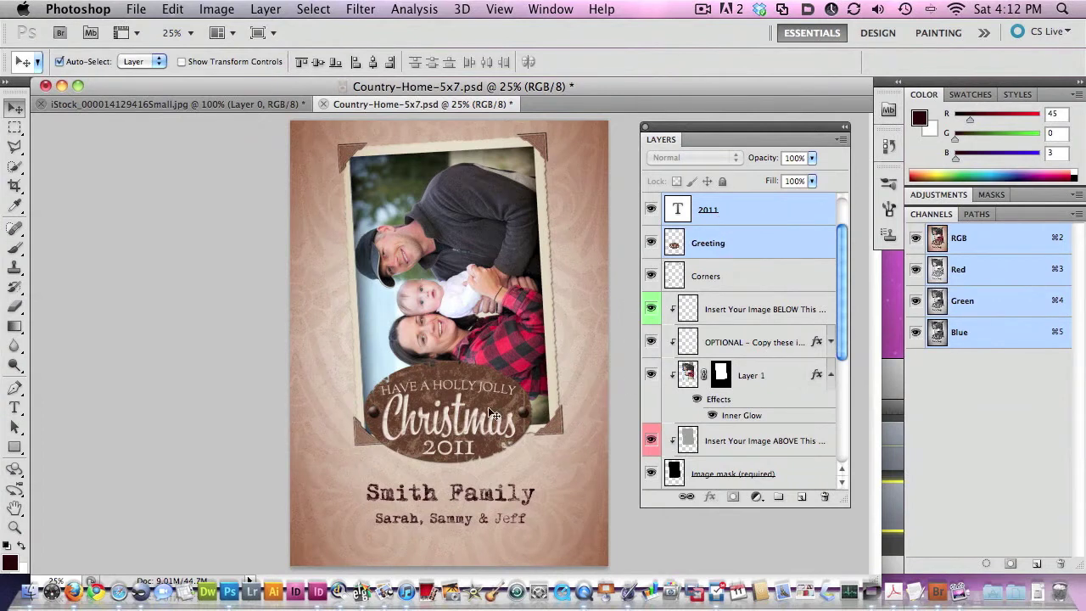
left_click_drag(464, 408, 465, 427)
left_click_drag(455, 499, 454, 515)
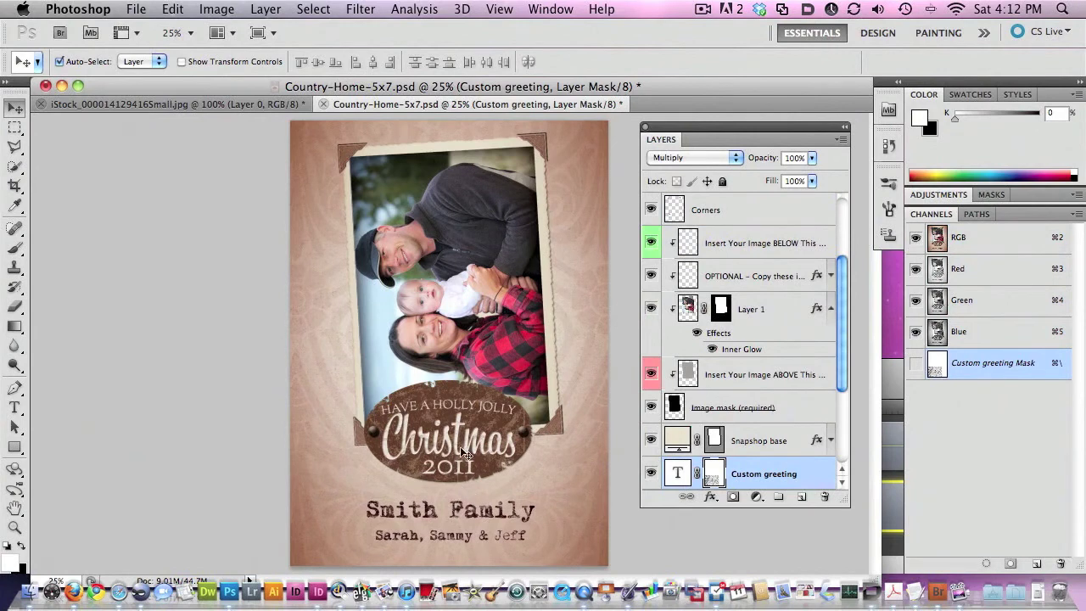
key("ctrl+v")
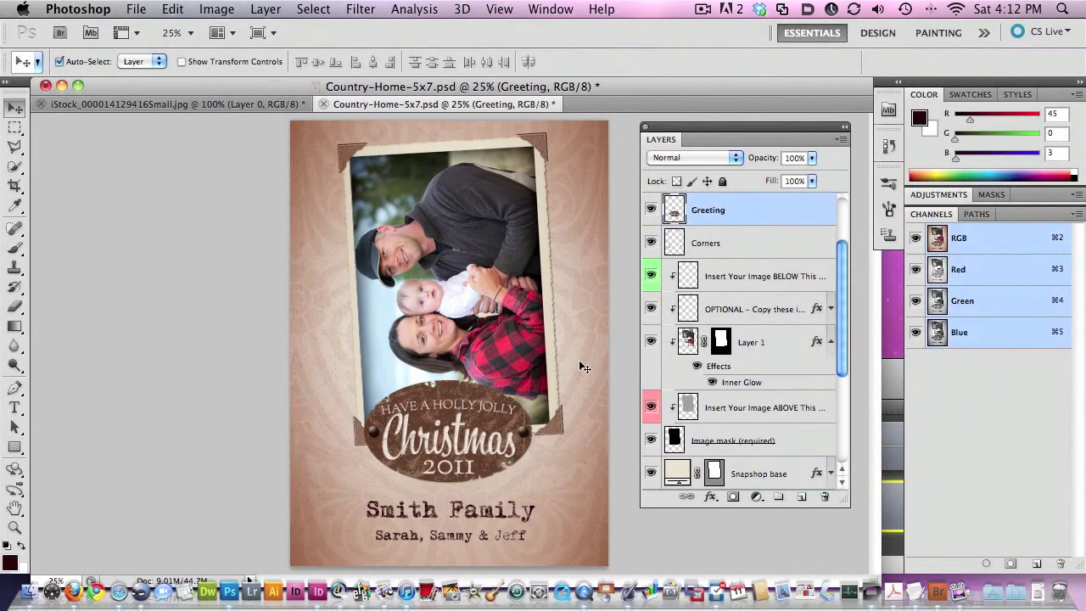
key("ctrl+t")
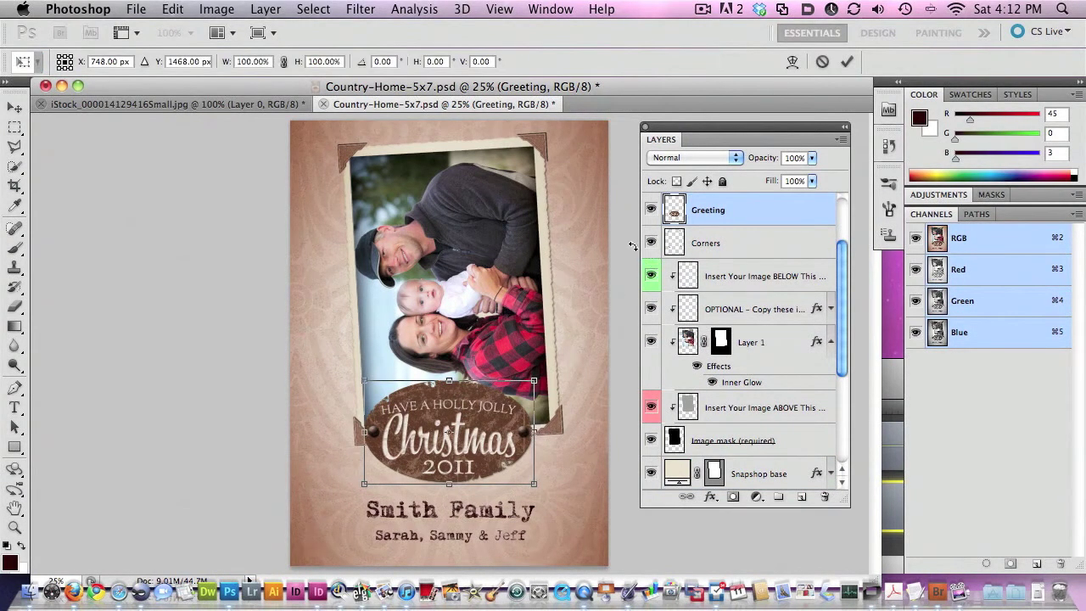
key("Return")
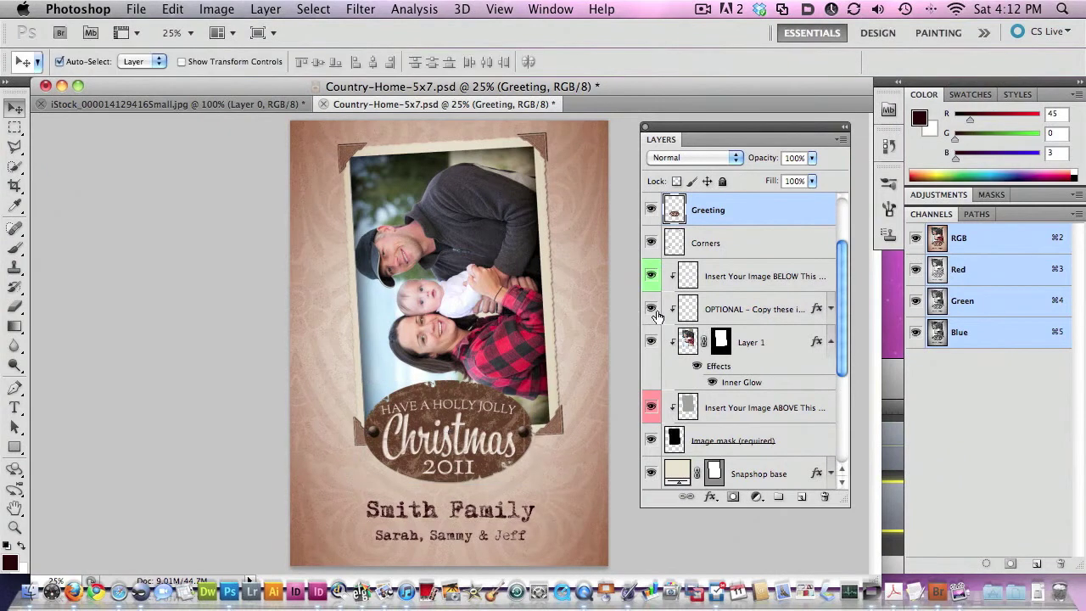
Step: Scale the Greeting badge and 2011 text together to about 78.5% and place them over the photo's lower right corner
left_click_drag(847, 280, 844, 259)
left_click(746, 243)
left_click(738, 277, "shift")
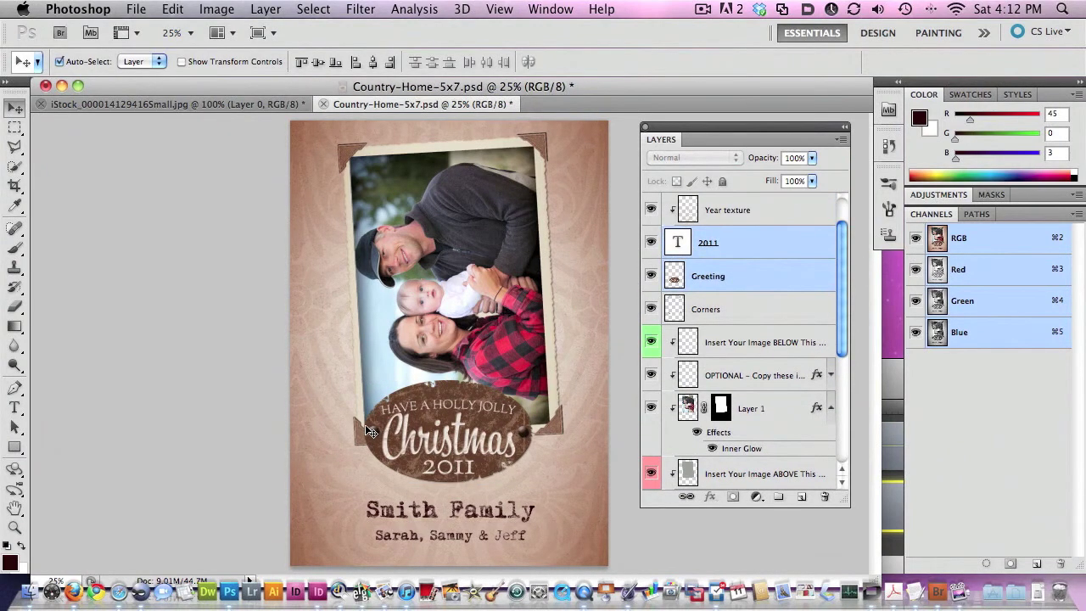
key("super+t")
left_click_drag(534, 380, 558, 434)
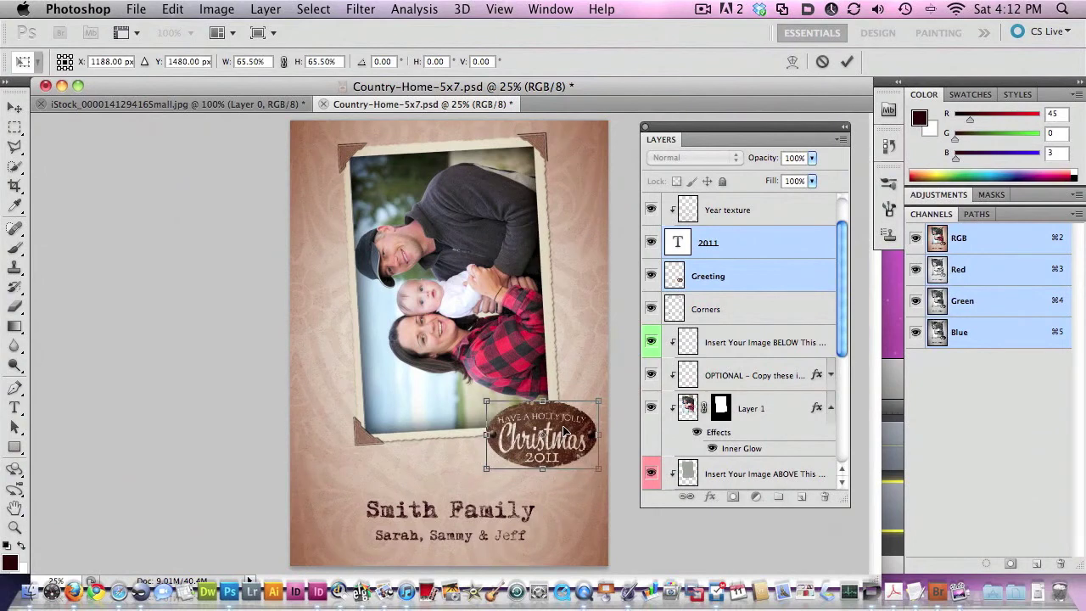
left_click_drag(485, 468, 458, 480)
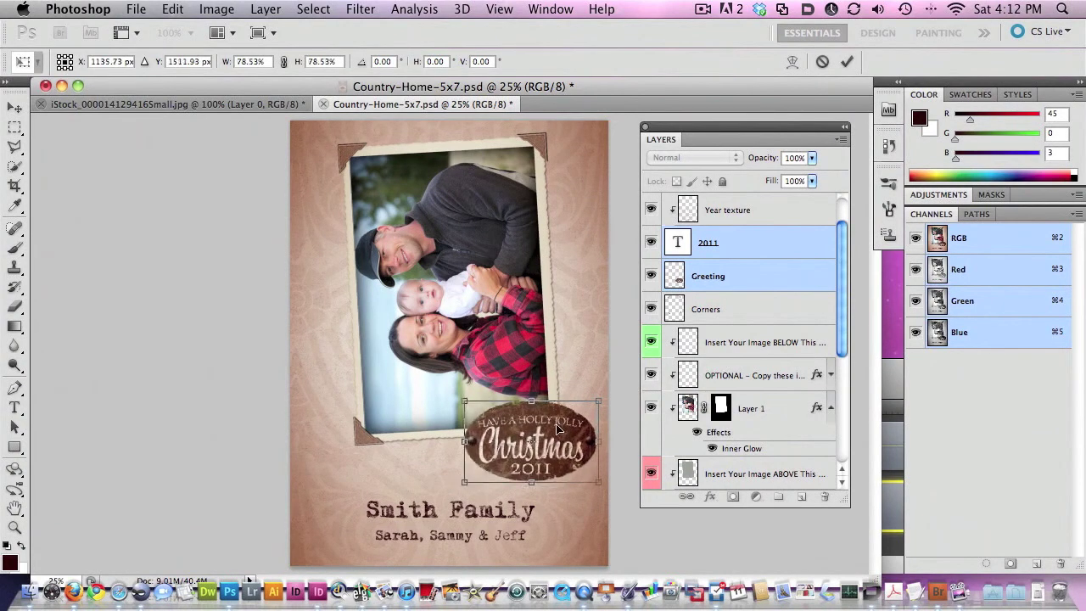
left_click_drag(562, 429, 554, 421)
key("Return")
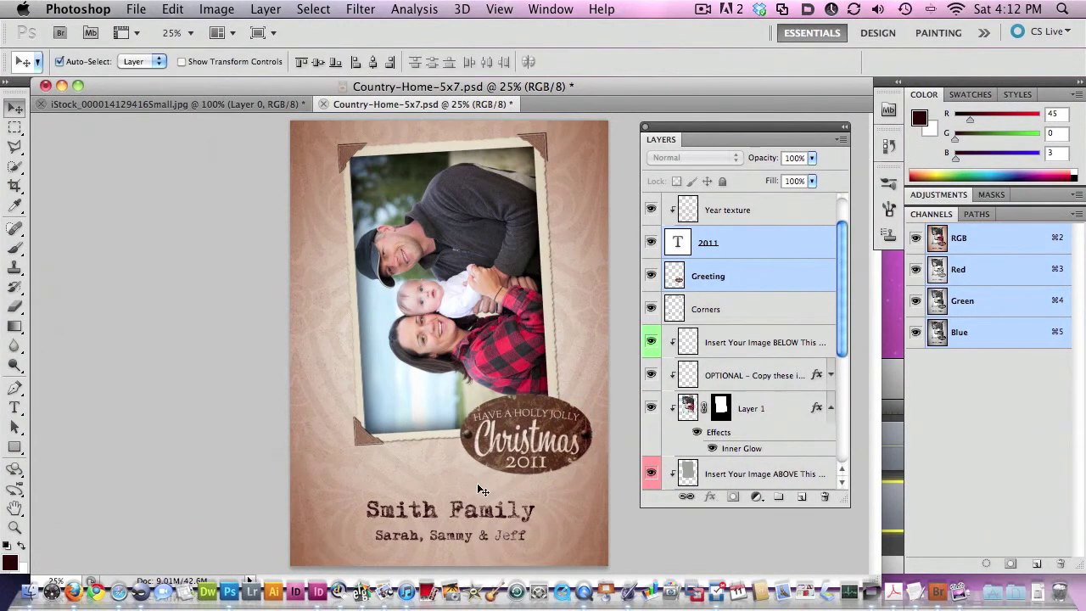
Step: Move the Custom greeting text to the top of the card and shift the photo layers, Corners through Snapshop base, down beneath it
left_click(458, 512)
left_click_drag(458, 512, 451, 145)
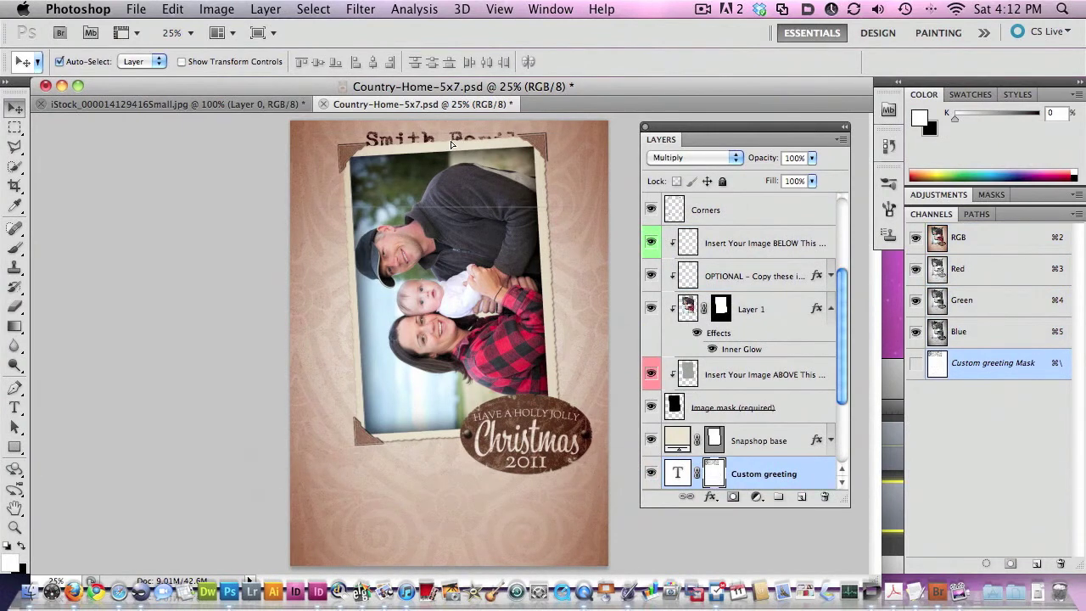
left_click(355, 157)
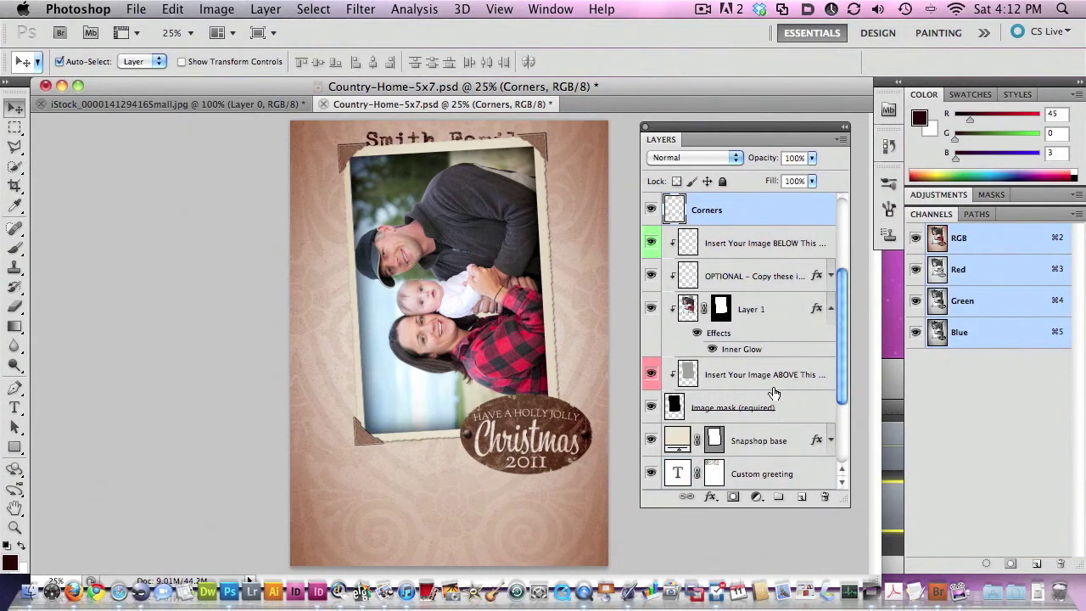
left_click(764, 441, "shift")
left_click_drag(415, 304, 412, 364)
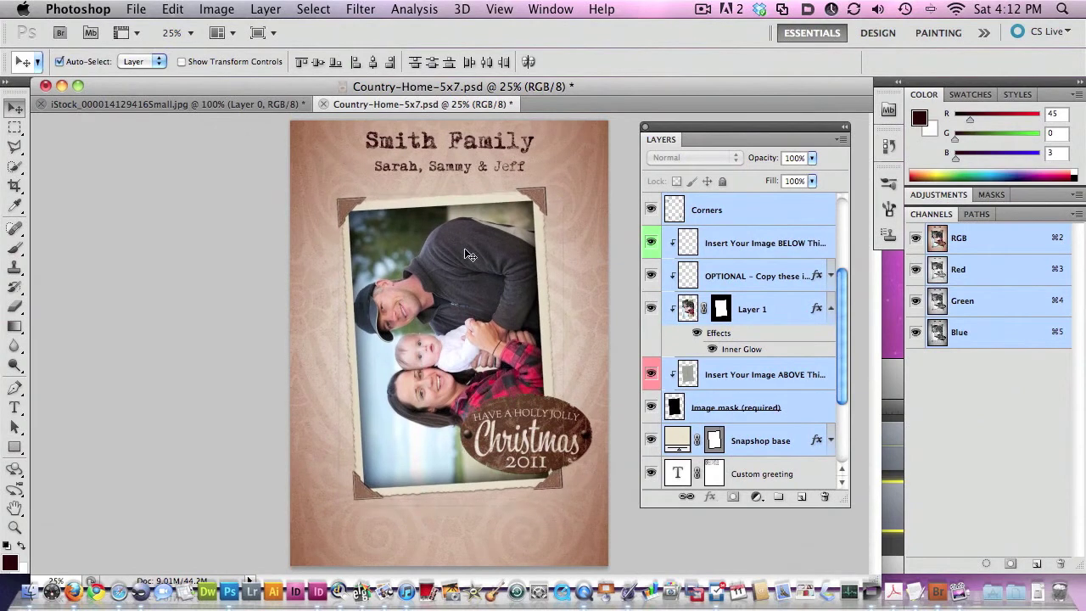
left_click(455, 140)
left_click_drag(455, 139, 456, 146)
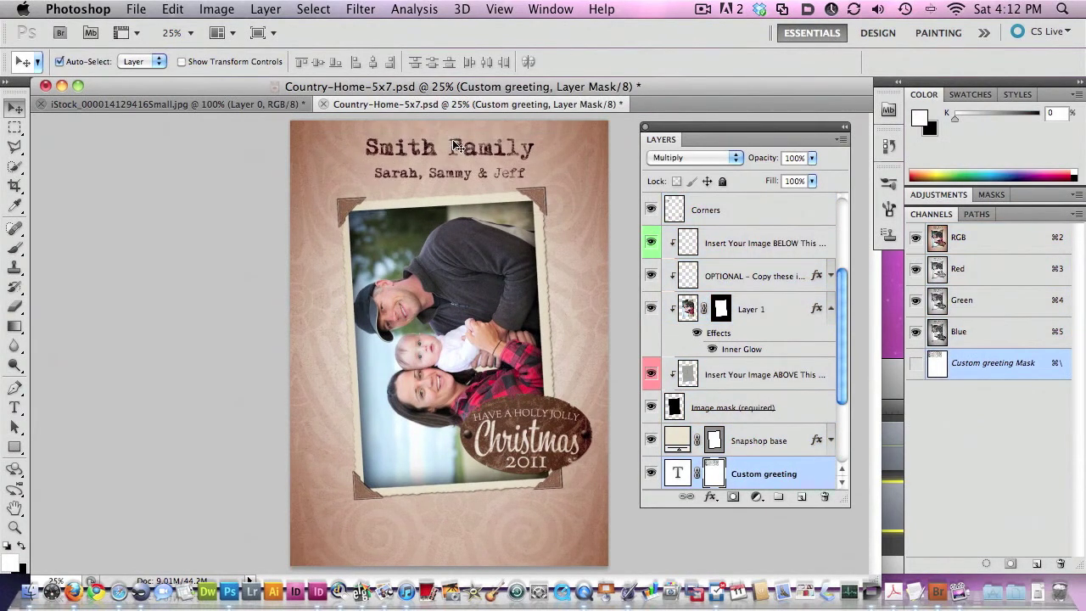
Step: Move the Greeting badge and 2011 text together down to overlap the photo frame's bottom edge, right of centre
left_click(573, 421)
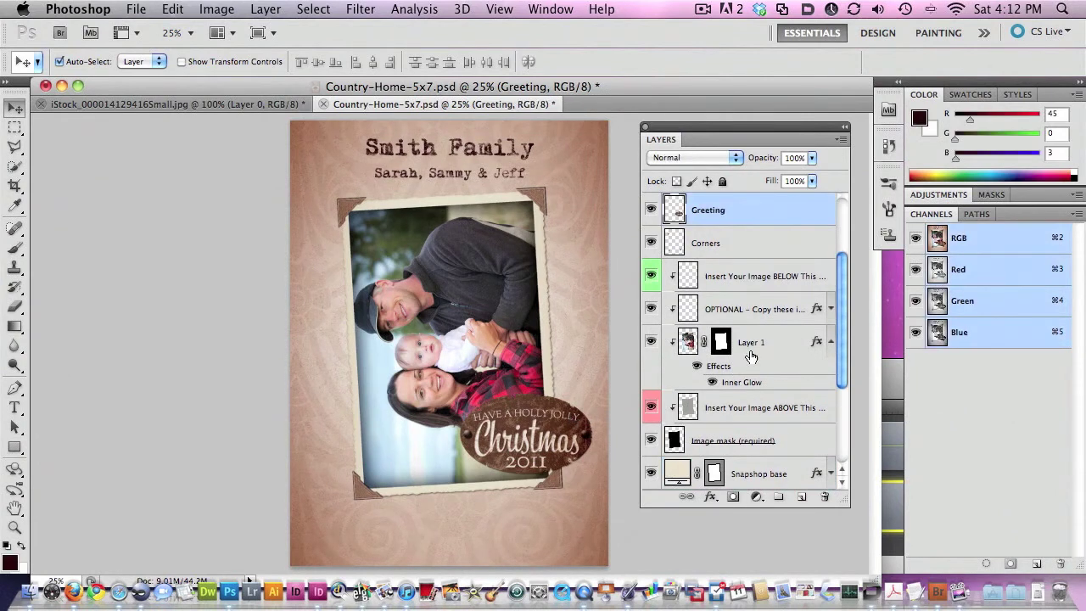
left_click_drag(845, 283, 843, 218)
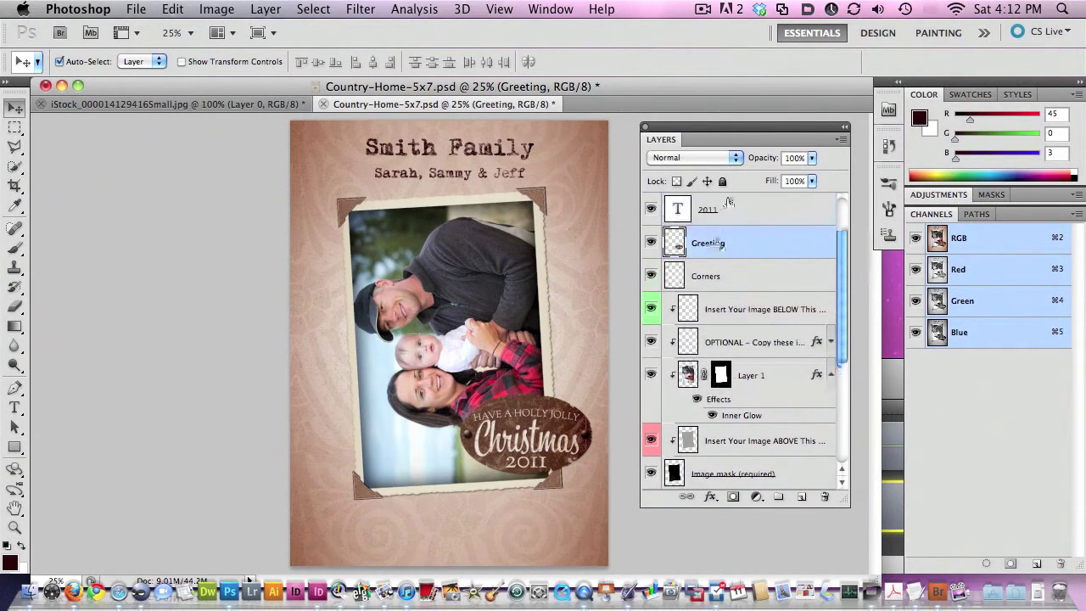
left_click(728, 204, "shift")
left_click_drag(560, 418, 527, 498)
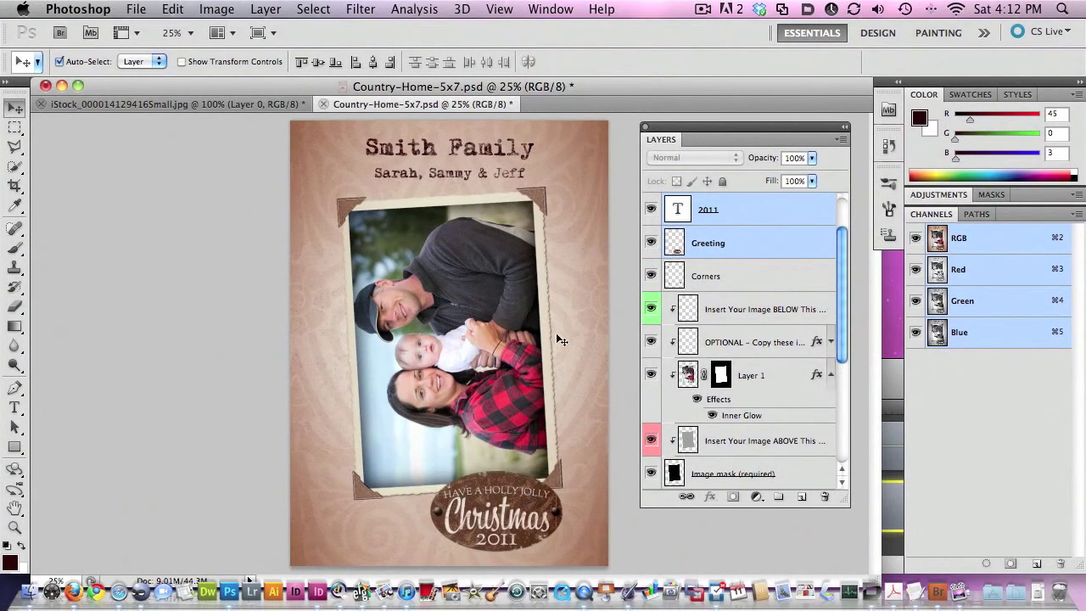